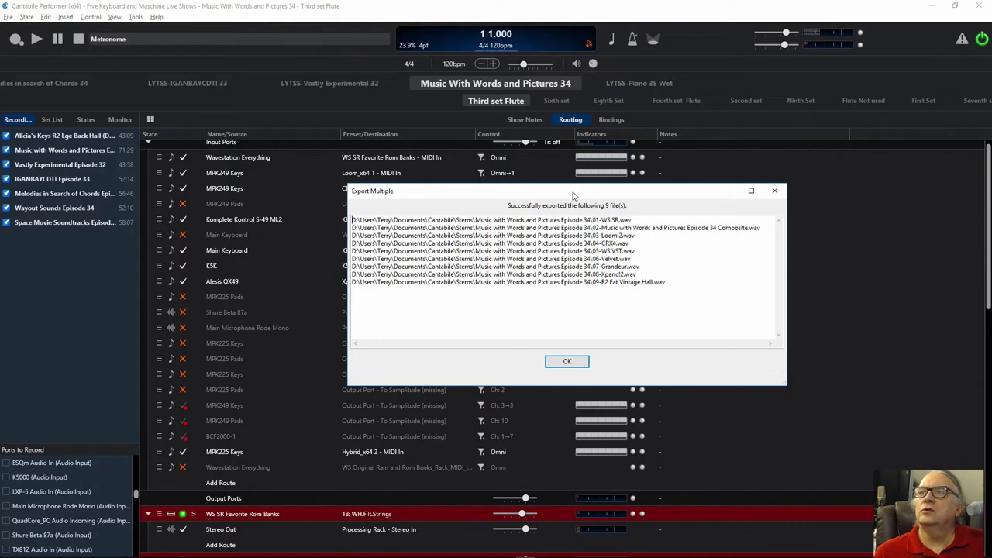
Step: Dismiss the report confirming the nine WAV stems were exported to the Stems folder
key(Return)
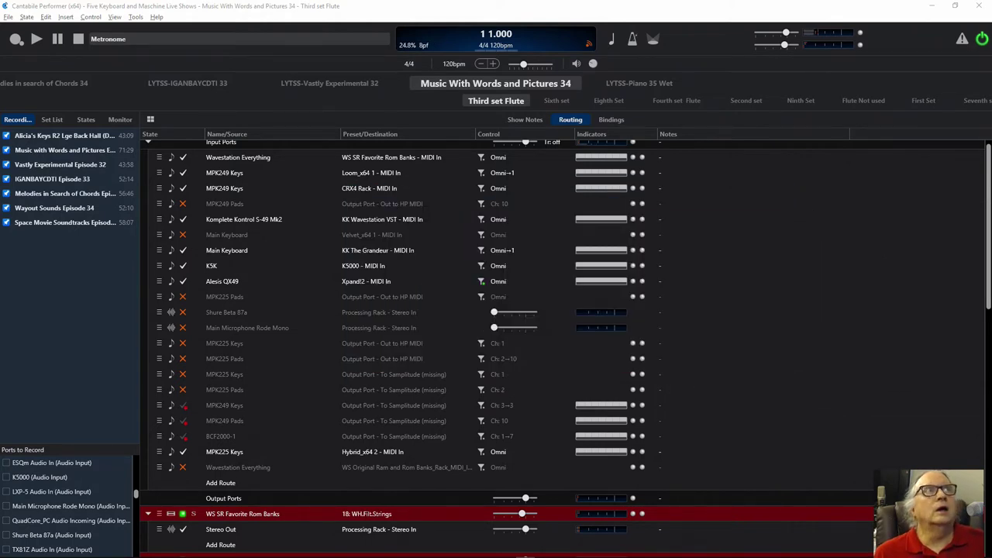
Step: Select the Velvet track, then close the Music with Words and Pictures Episode 34 project
drag(991, 31, 614, 48)
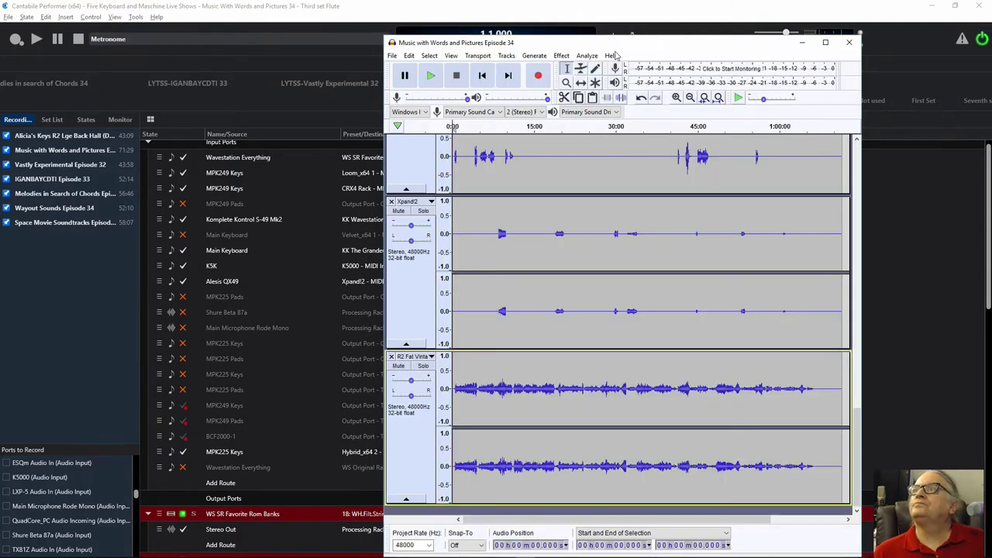
scroll(614, 265, up, 6)
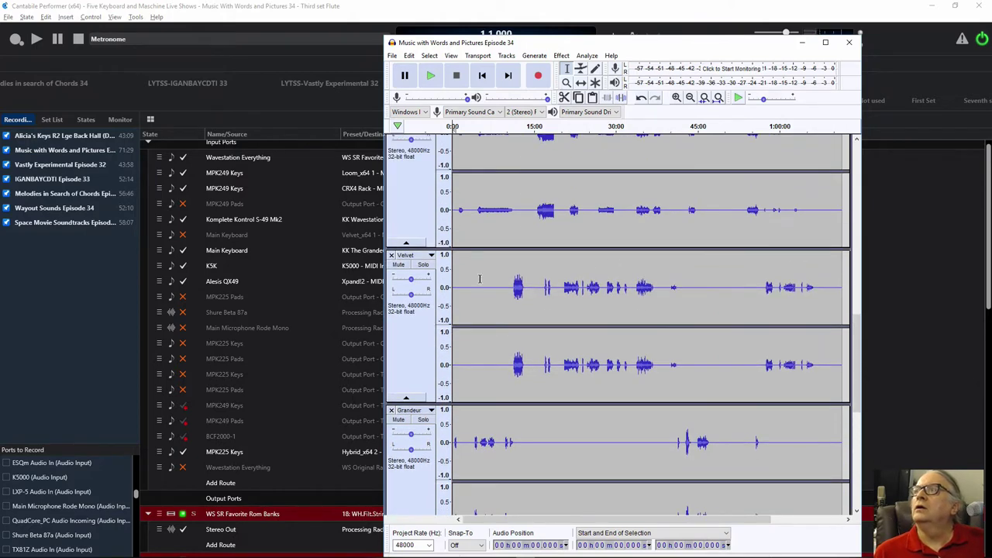
click(433, 255)
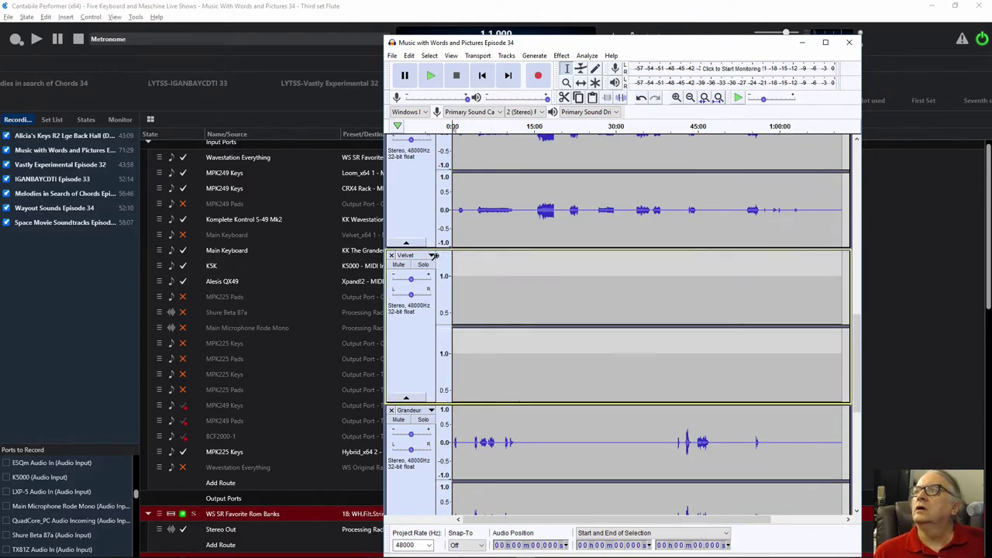
click(432, 255)
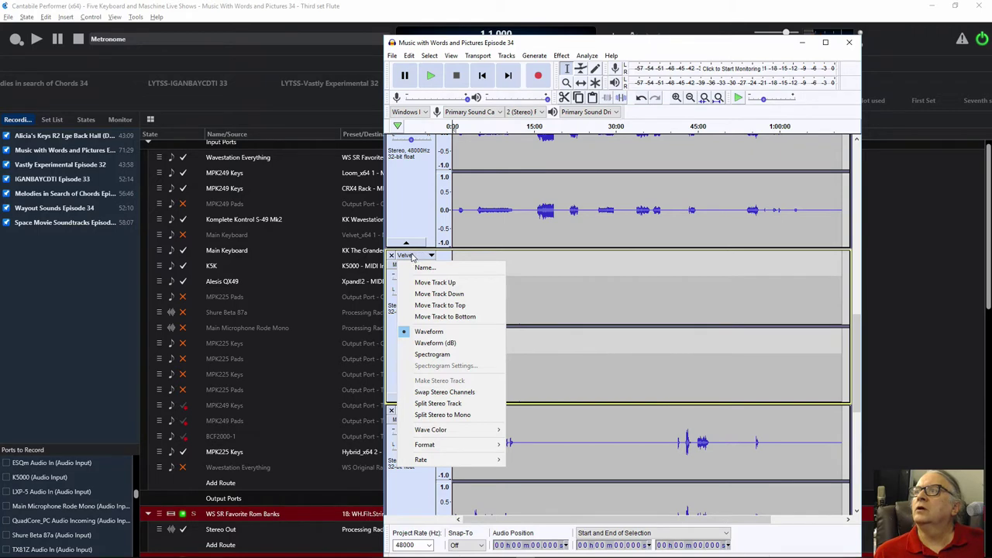
click(849, 42)
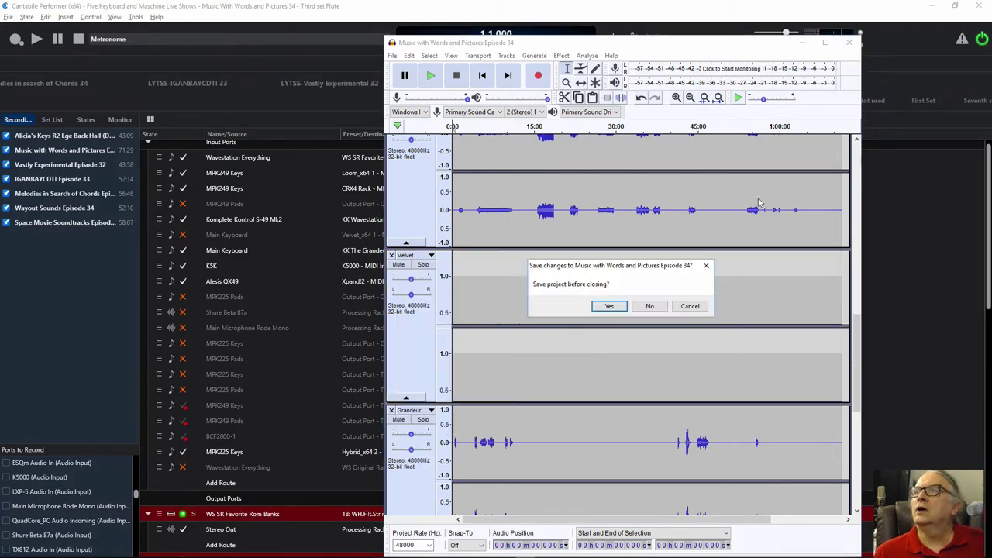
click(655, 306)
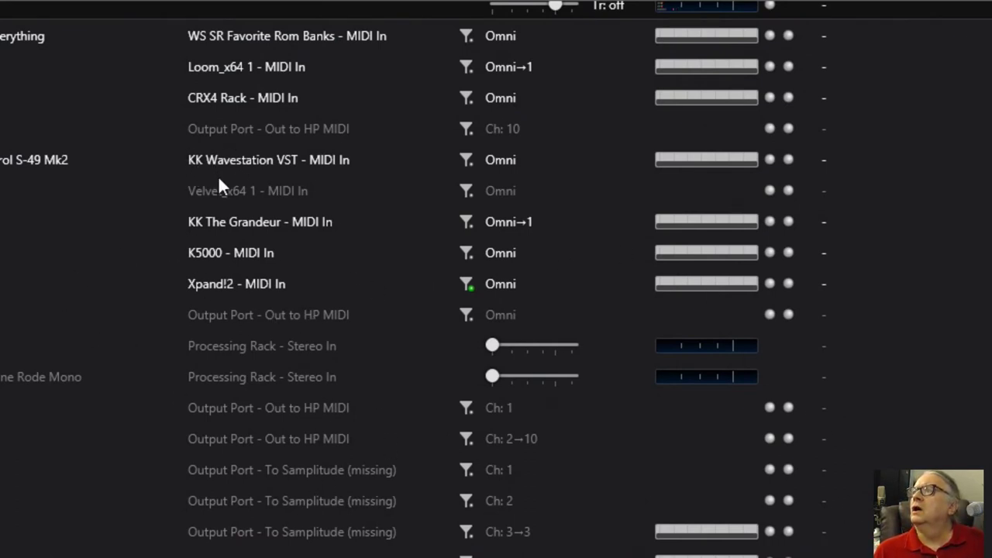
scroll(279, 248, down, 2)
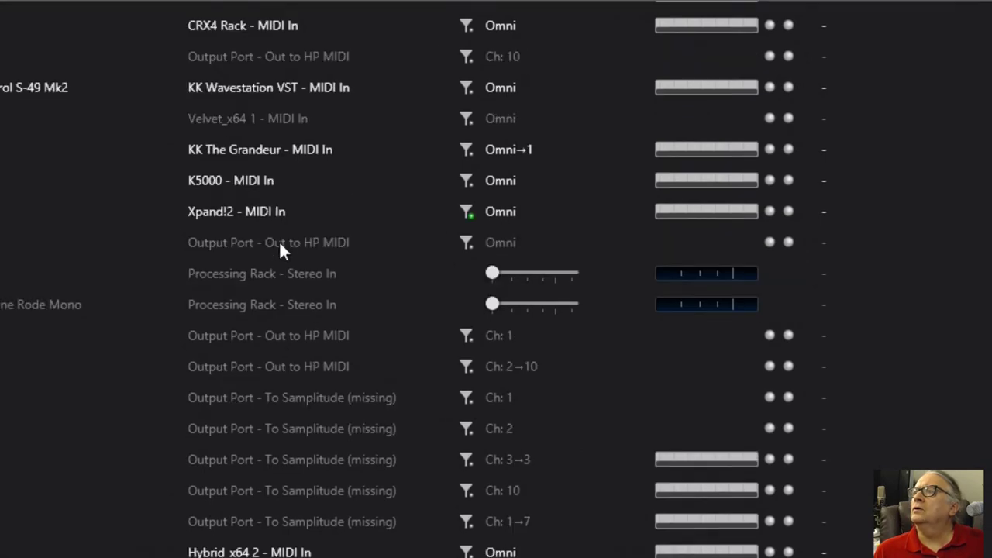
scroll(279, 247, down, 15)
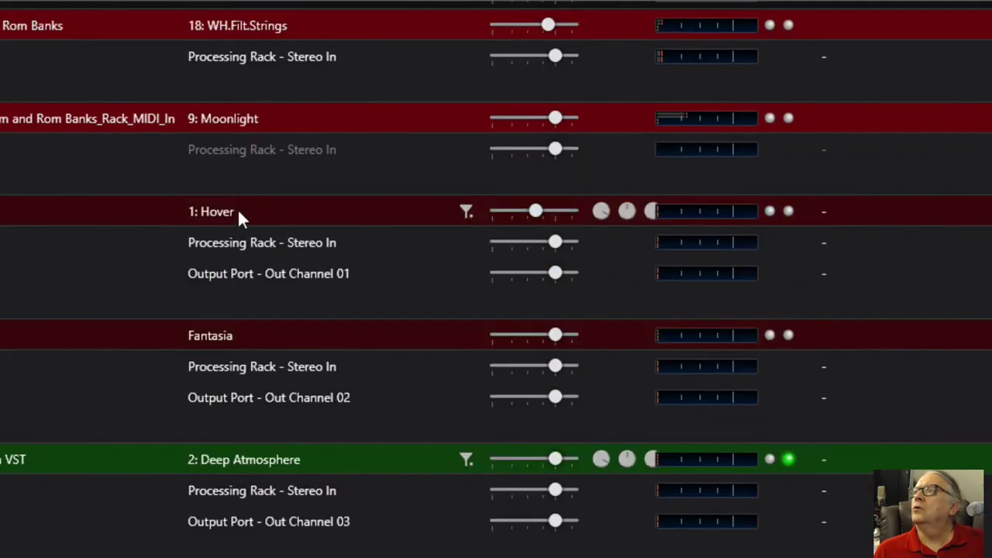
click(324, 274)
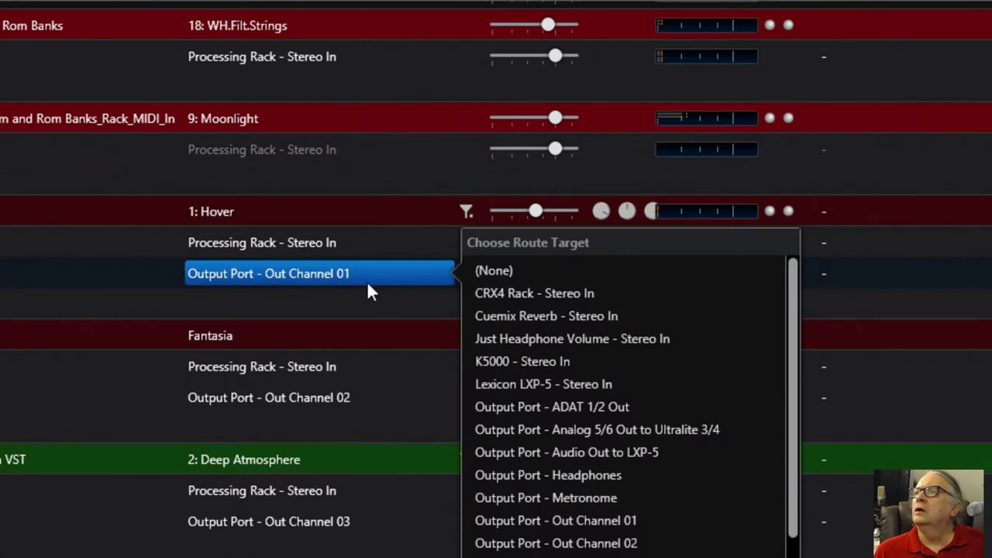
scroll(595, 488, down, 4)
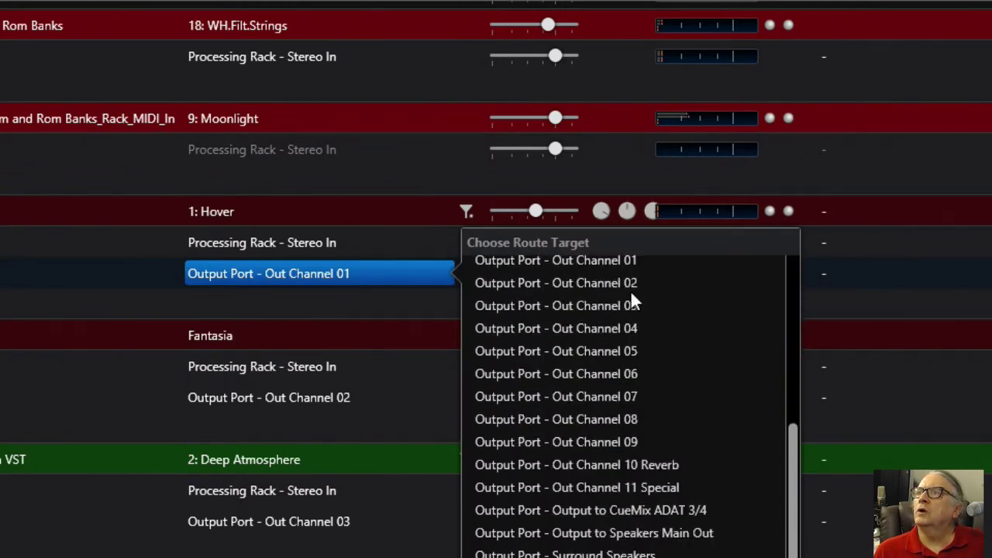
click(302, 267)
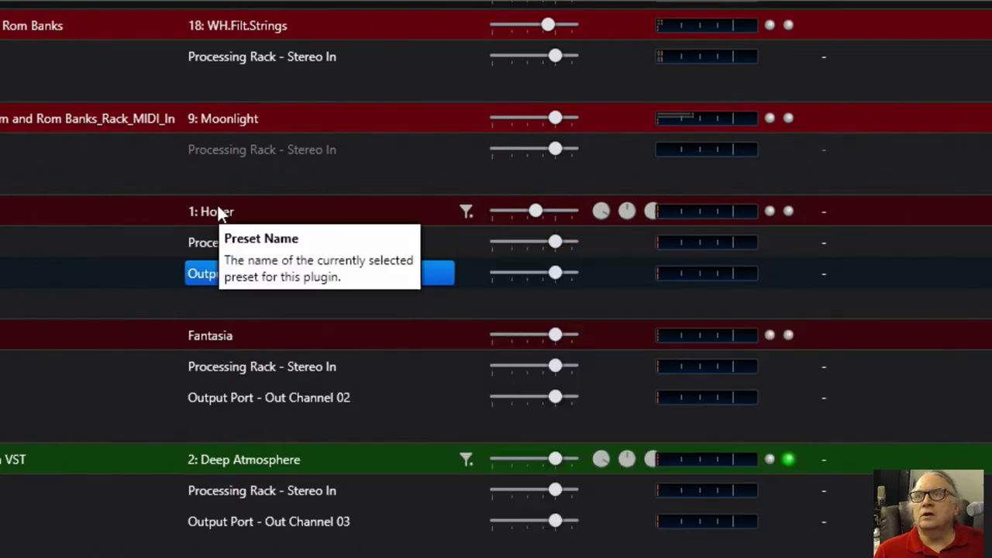
scroll(246, 265, up, 3)
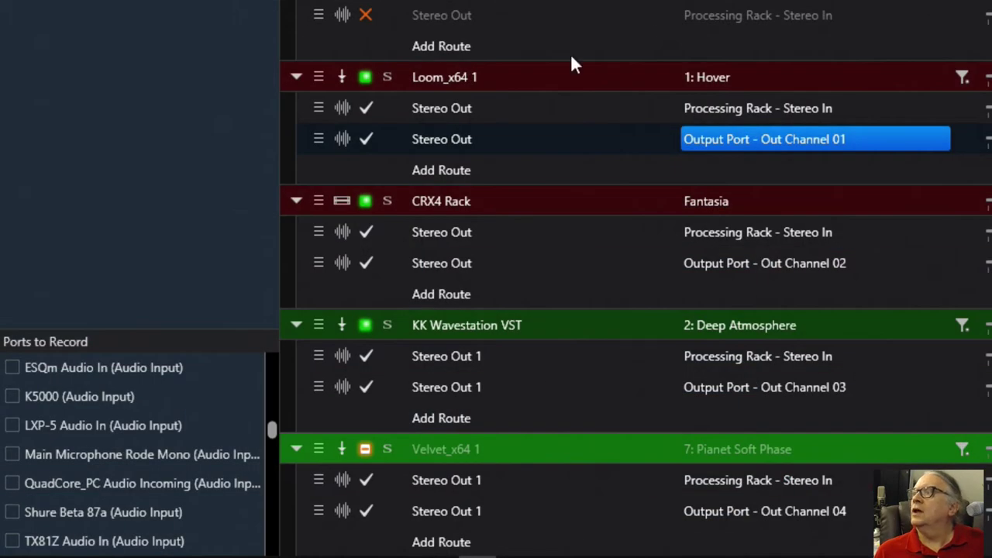
scroll(90, 435, down, 5)
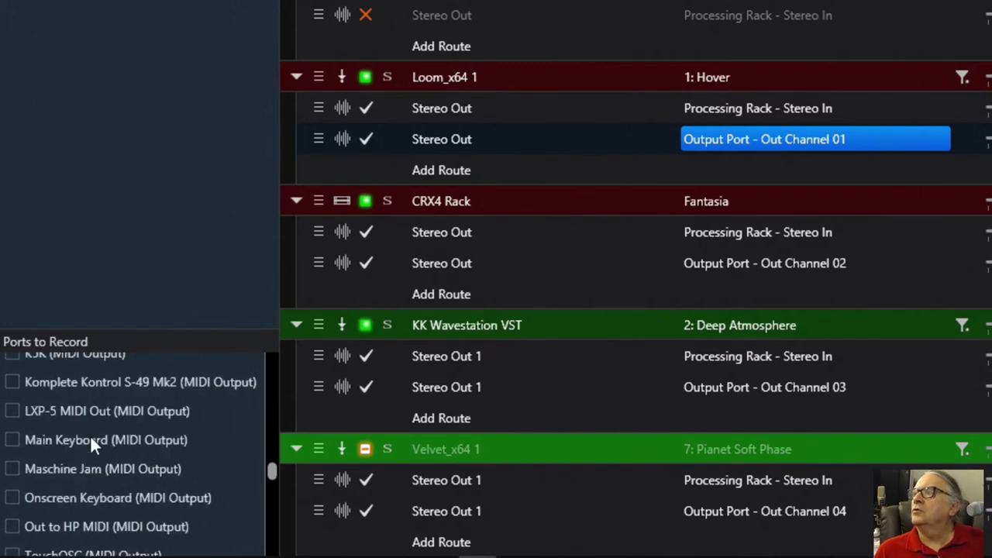
scroll(90, 435, up, 5)
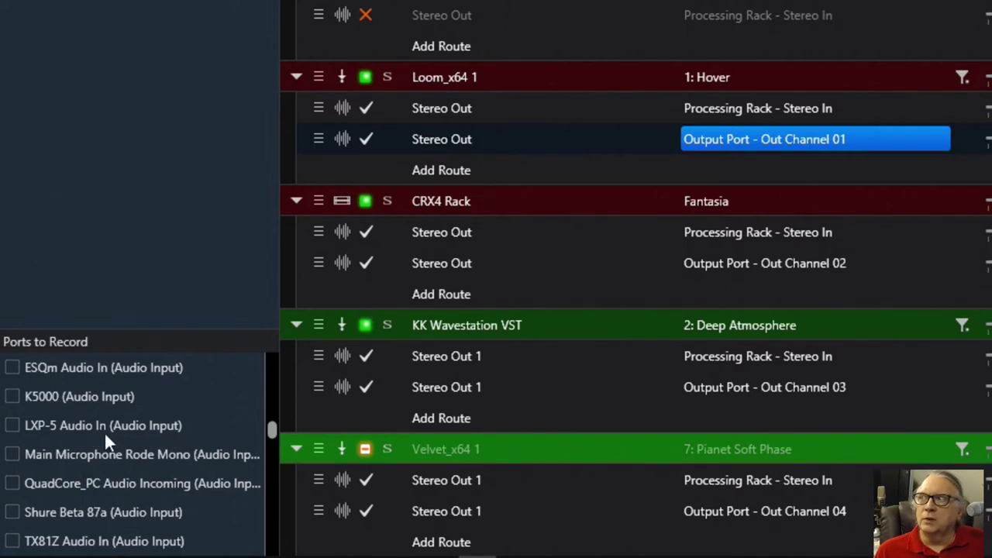
scroll(104, 431, down, 10)
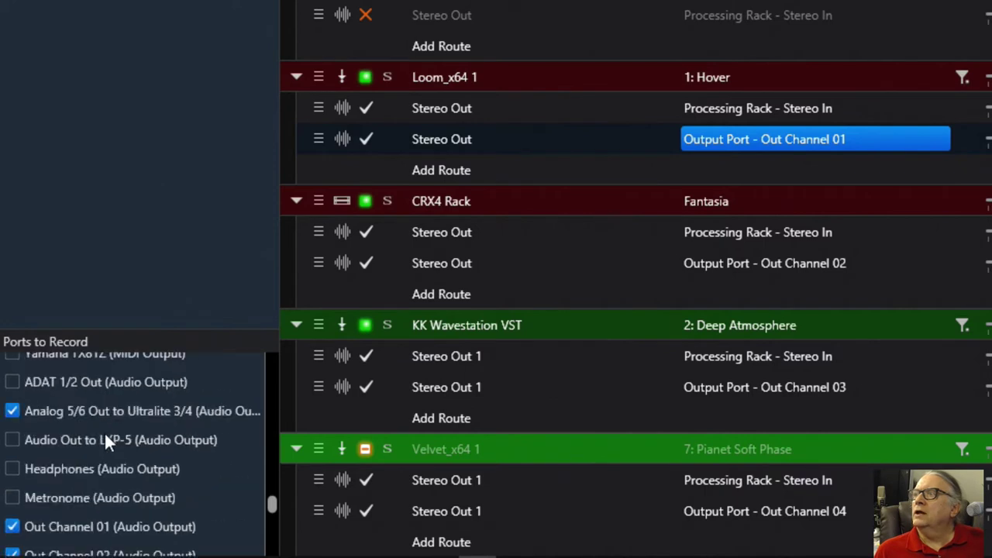
scroll(104, 431, down, 4)
scroll(104, 431, up, 3)
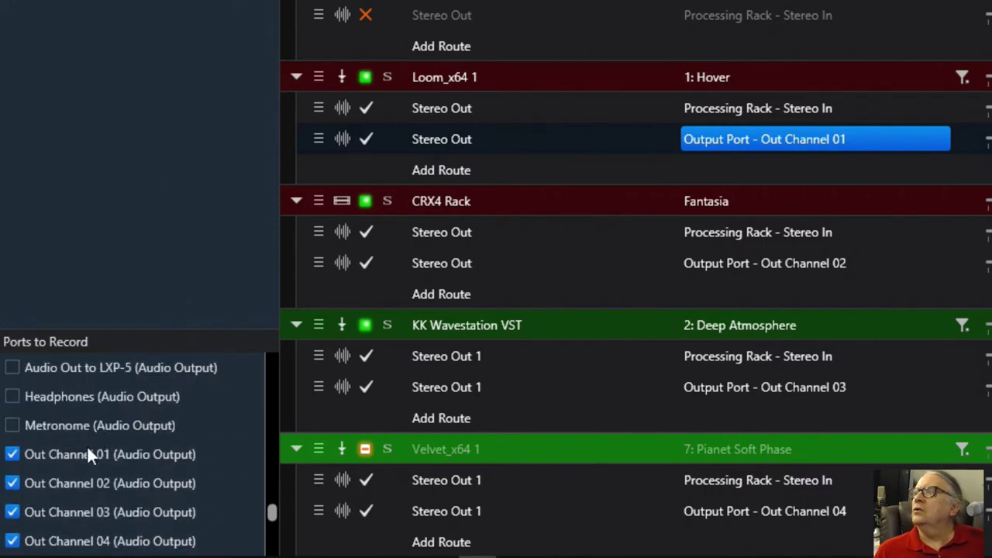
scroll(109, 482, down, 1)
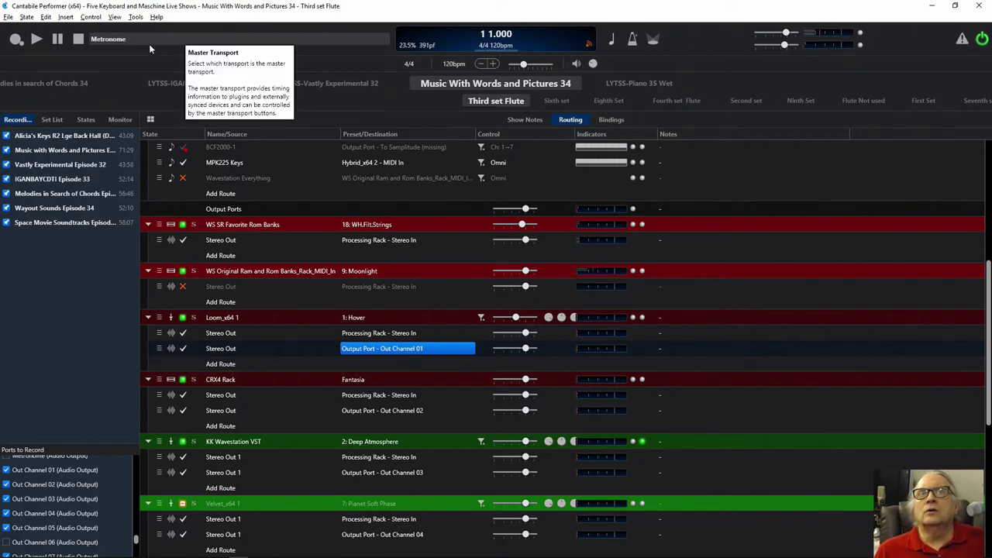
Step: Open Tools > Options > Audio Ports, review the unassigned Out Channel ports, and view the Add choices
click(136, 16)
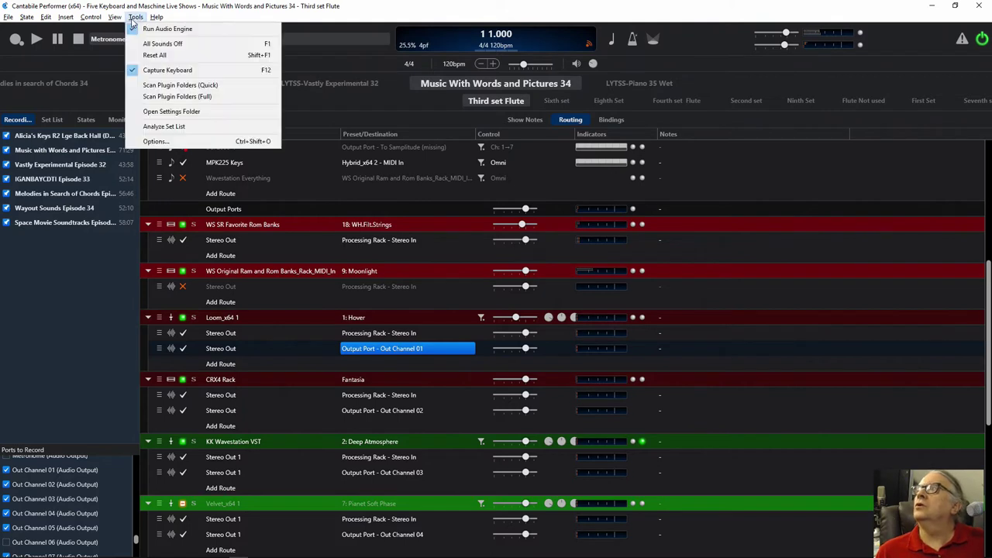
click(187, 140)
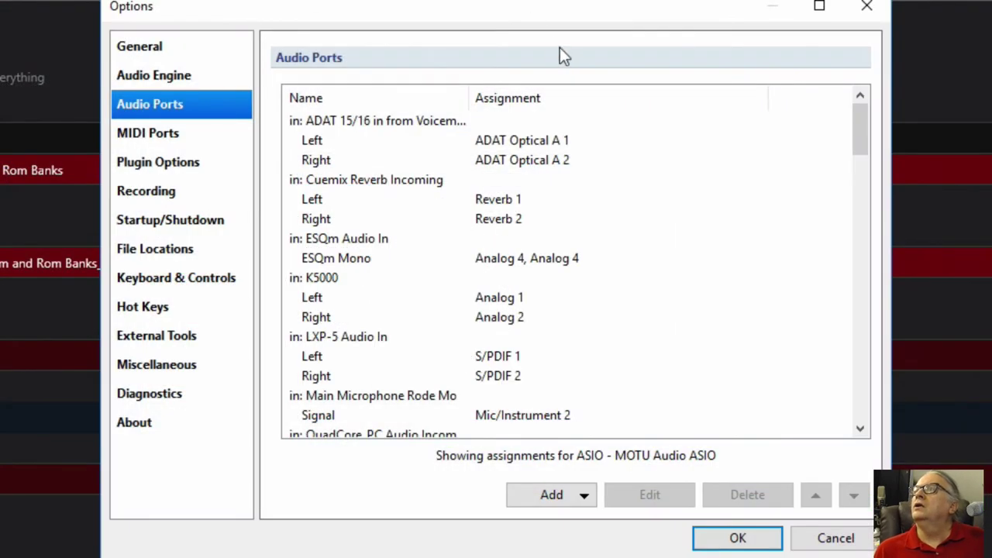
scroll(496, 237, down, 8)
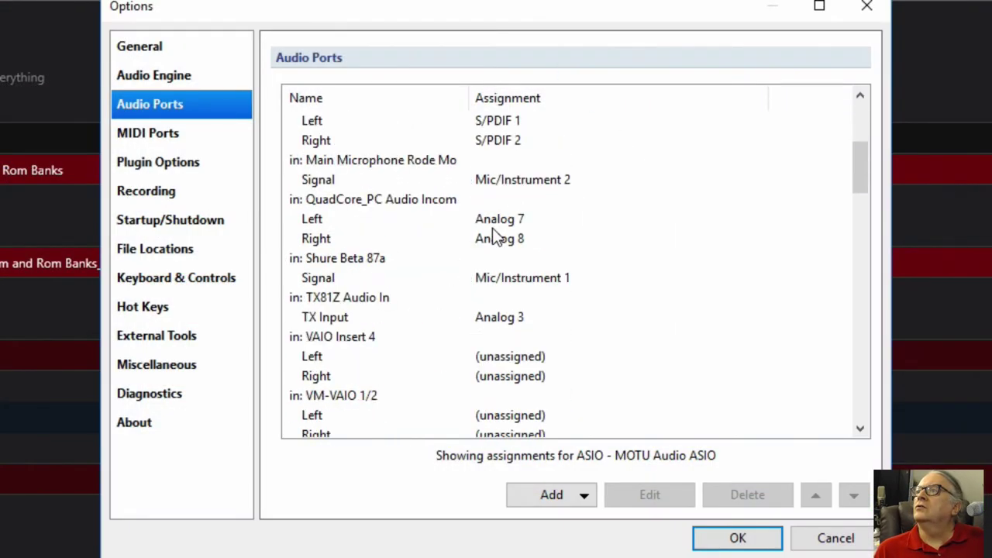
scroll(493, 232, down, 9)
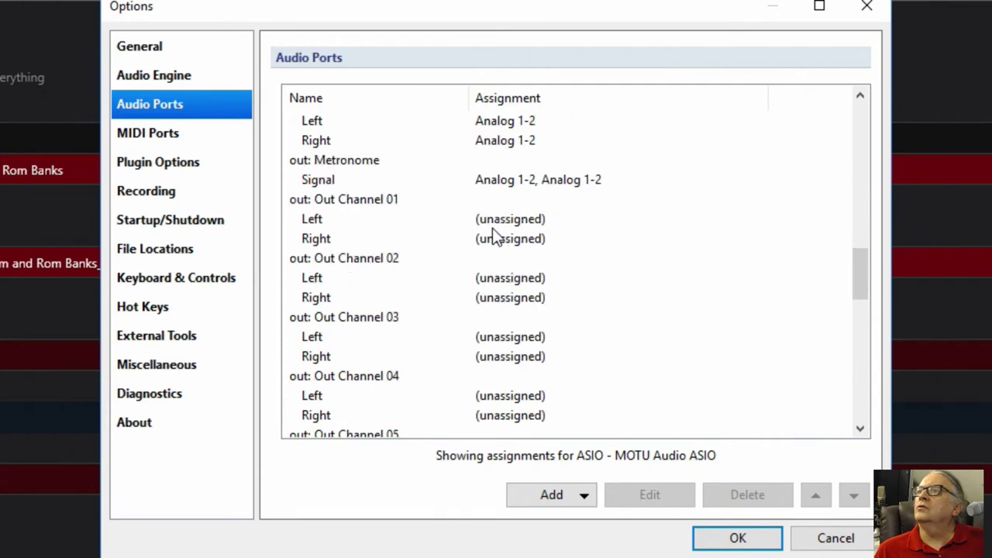
scroll(492, 233, up, 2)
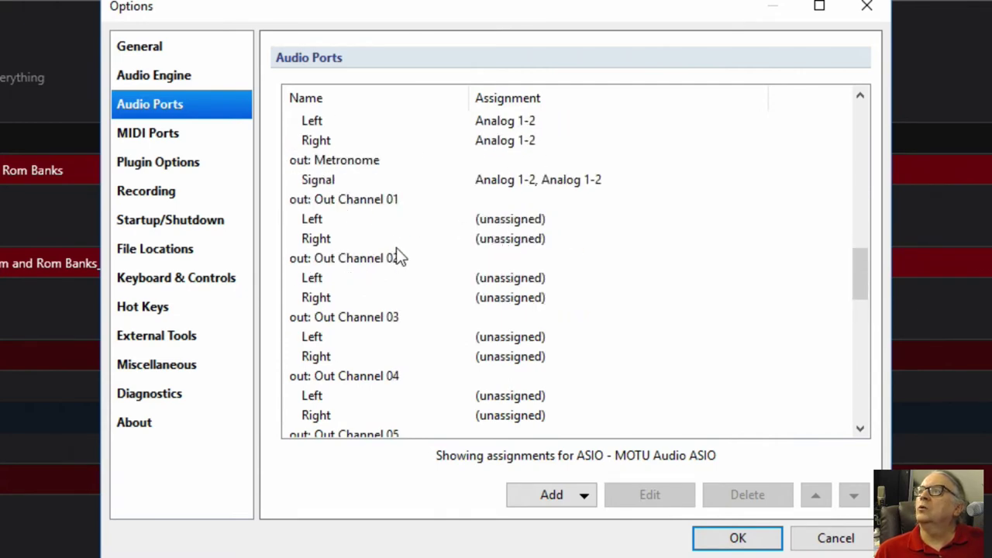
scroll(404, 281, down, 6)
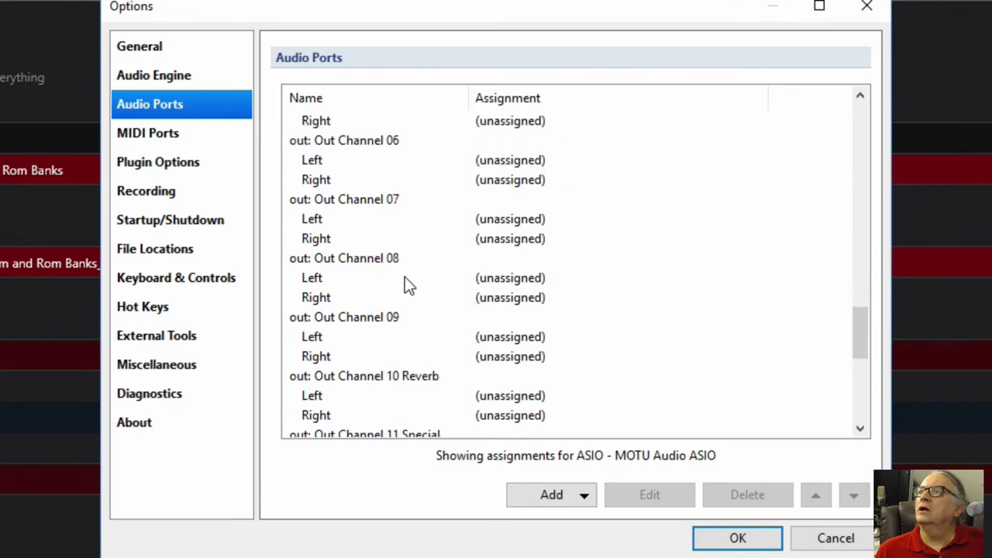
scroll(405, 281, down, 1)
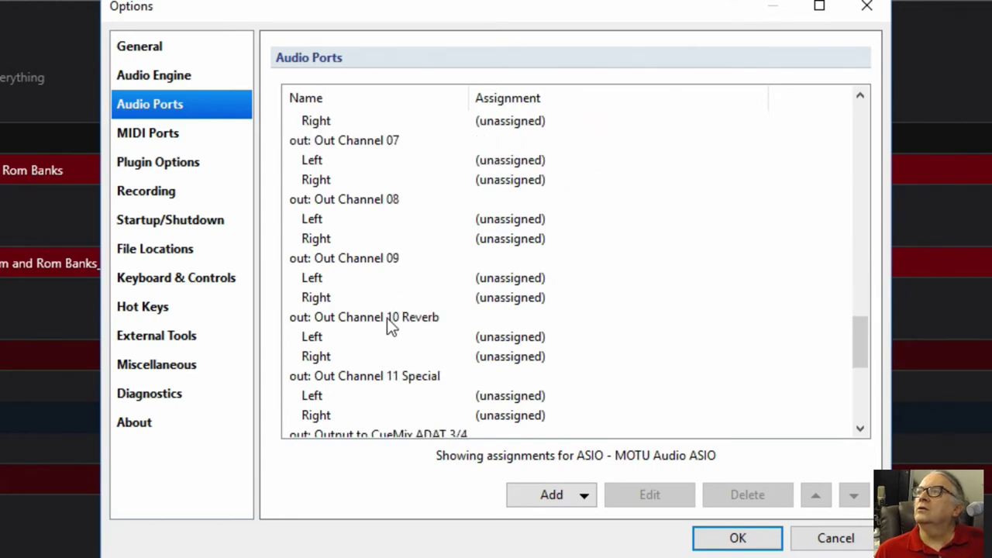
click(576, 493)
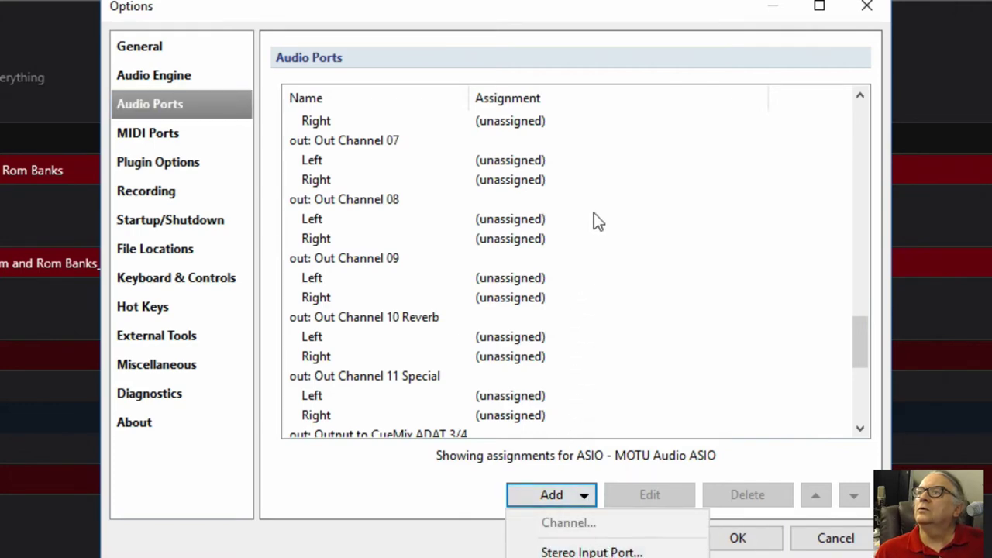
click(587, 22)
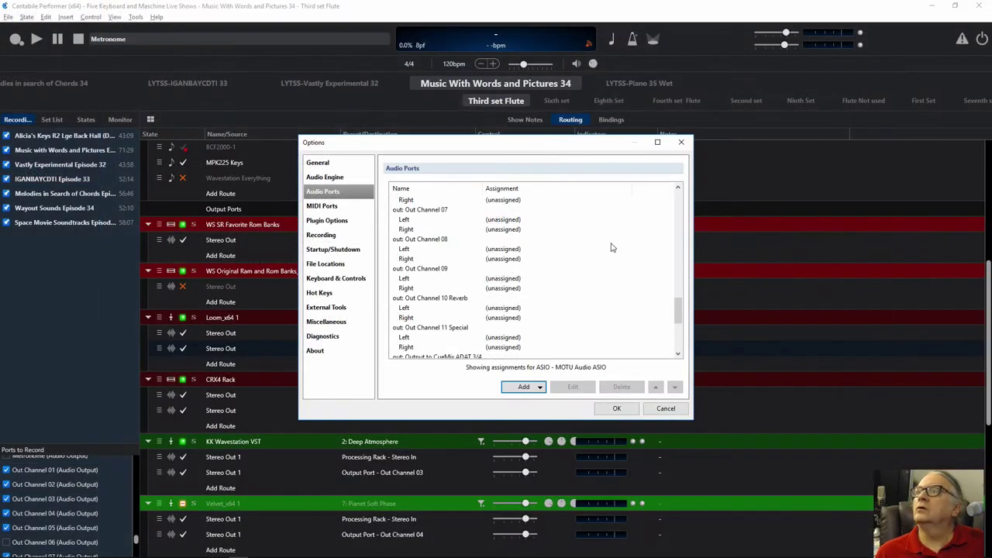
Step: Add a stereo output port named 'Out Channel 12' and save the Options
click(537, 389)
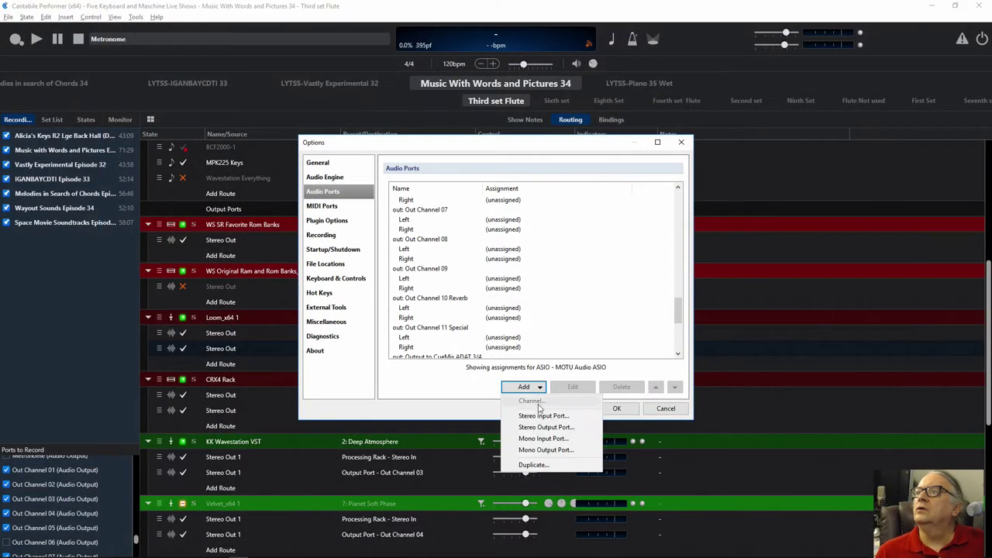
click(560, 428)
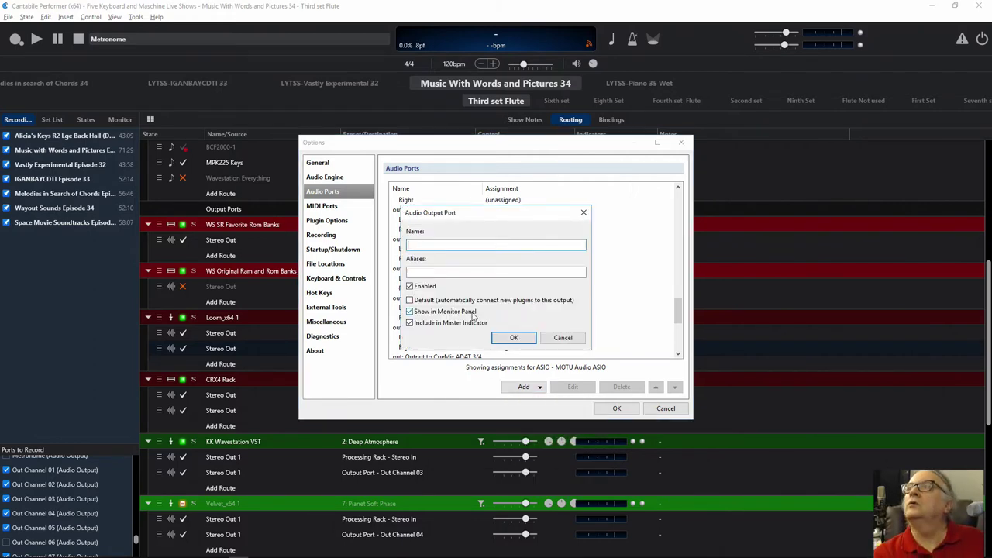
text(Outpu)
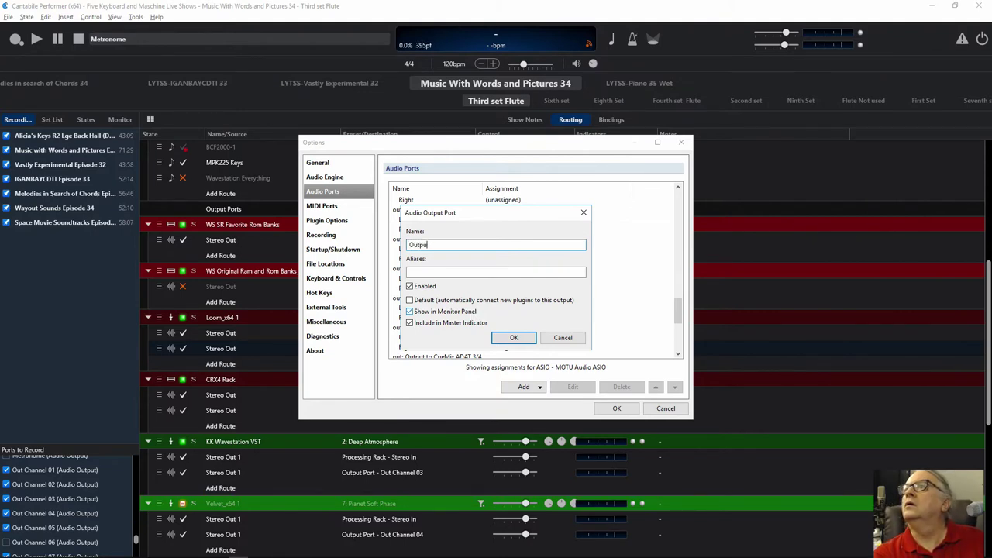
text(tt Port )
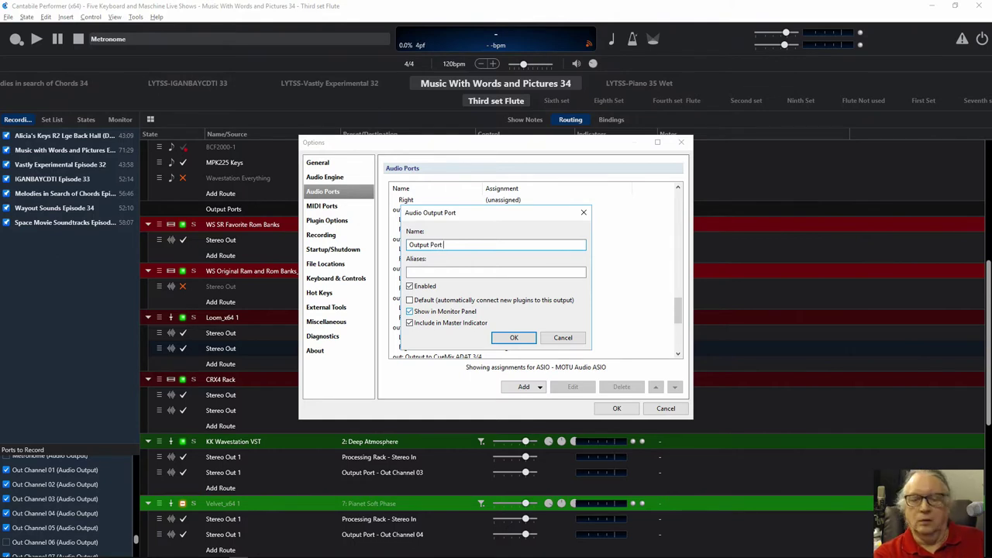
text(12)
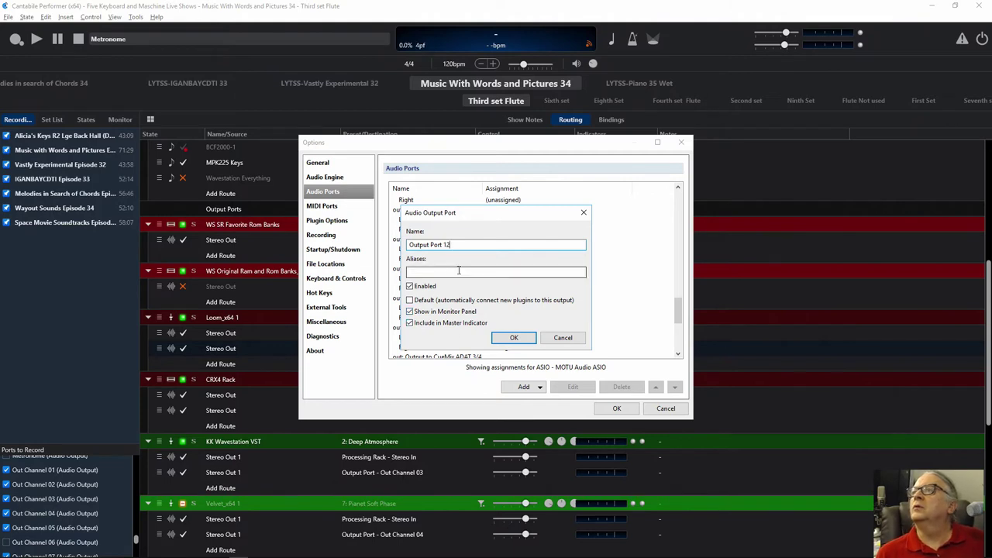
drag(467, 218, 599, 221)
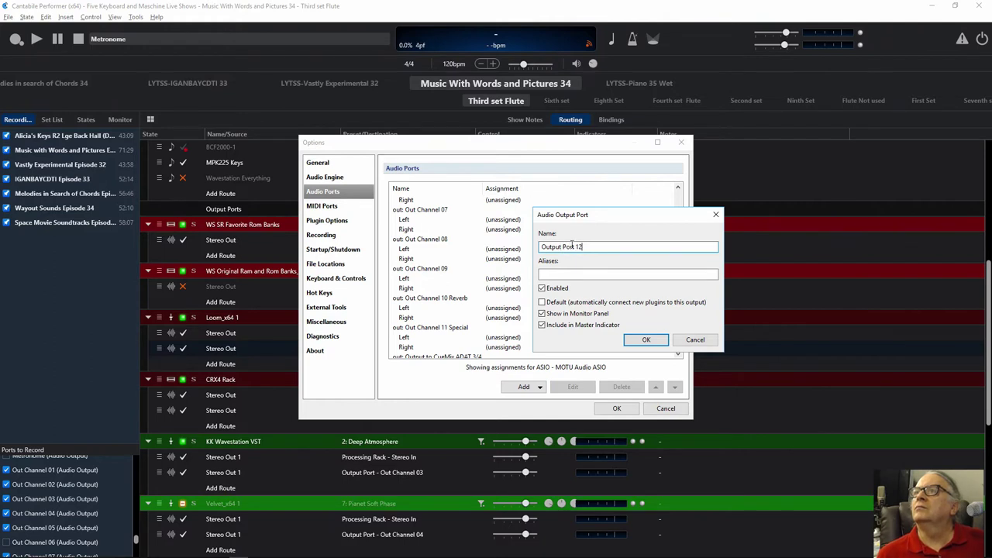
drag(575, 245, 554, 248)
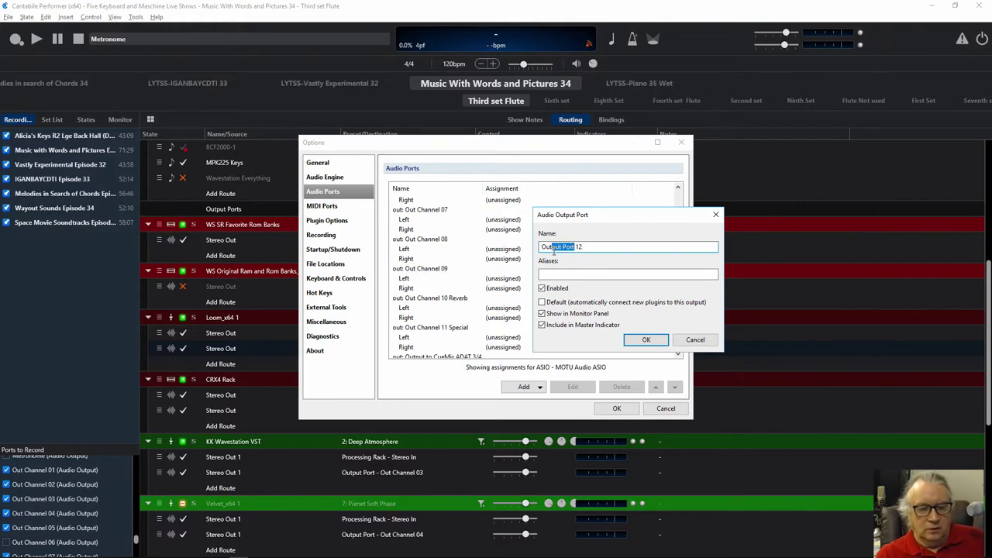
text(t Channel)
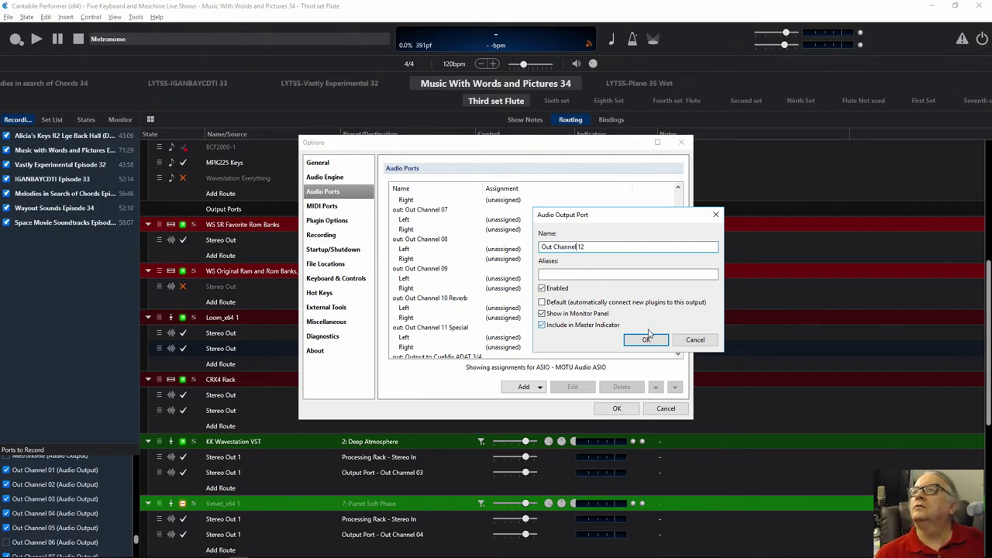
click(644, 344)
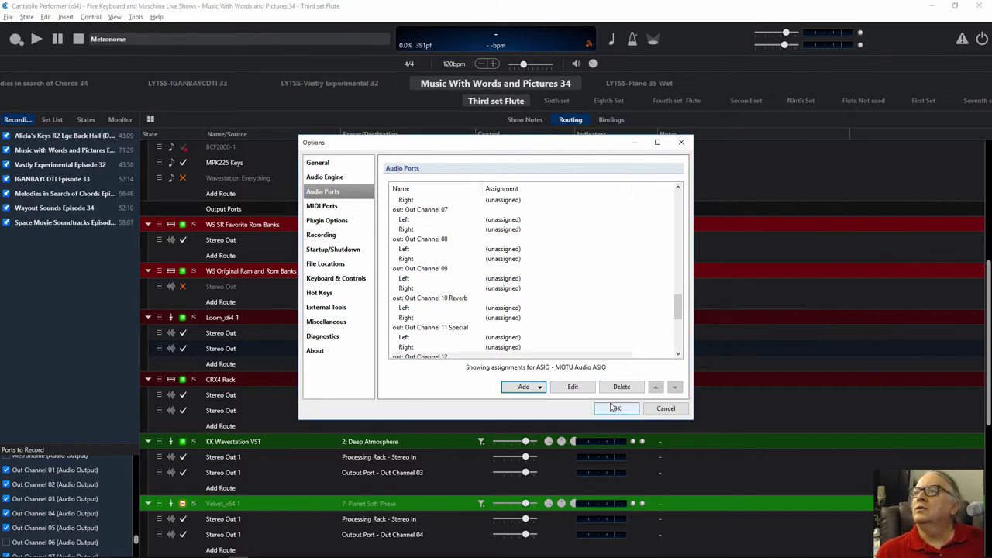
scroll(555, 293, down, 2)
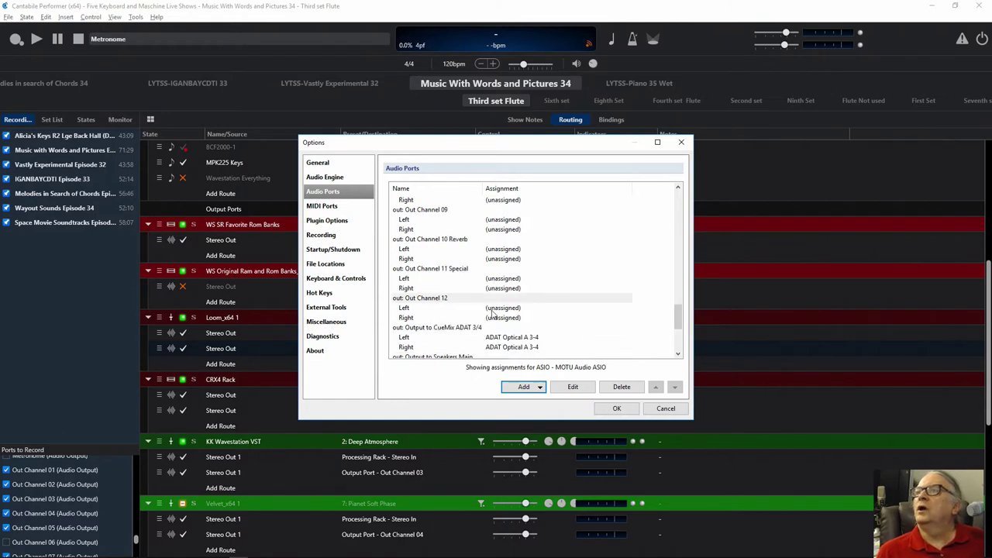
click(616, 409)
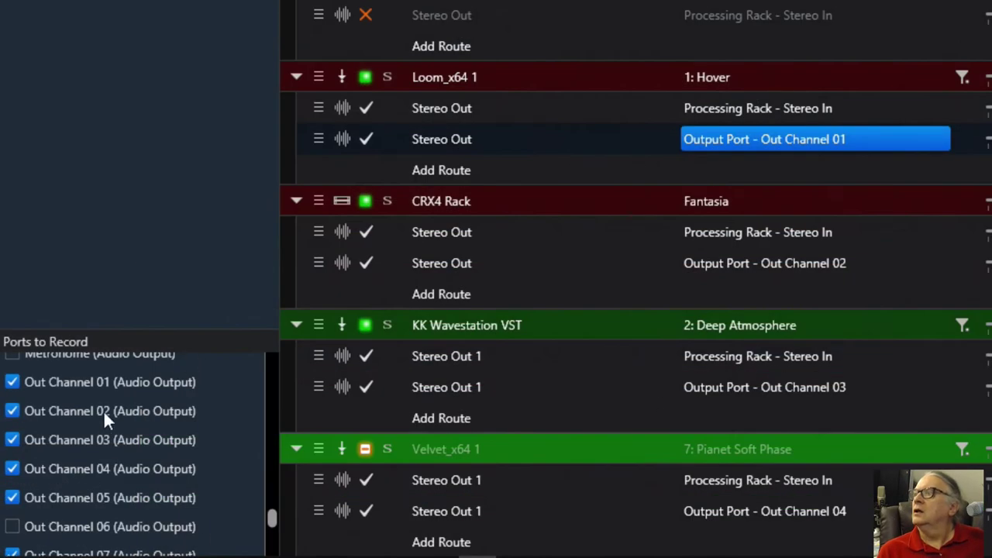
scroll(93, 520, down, 6)
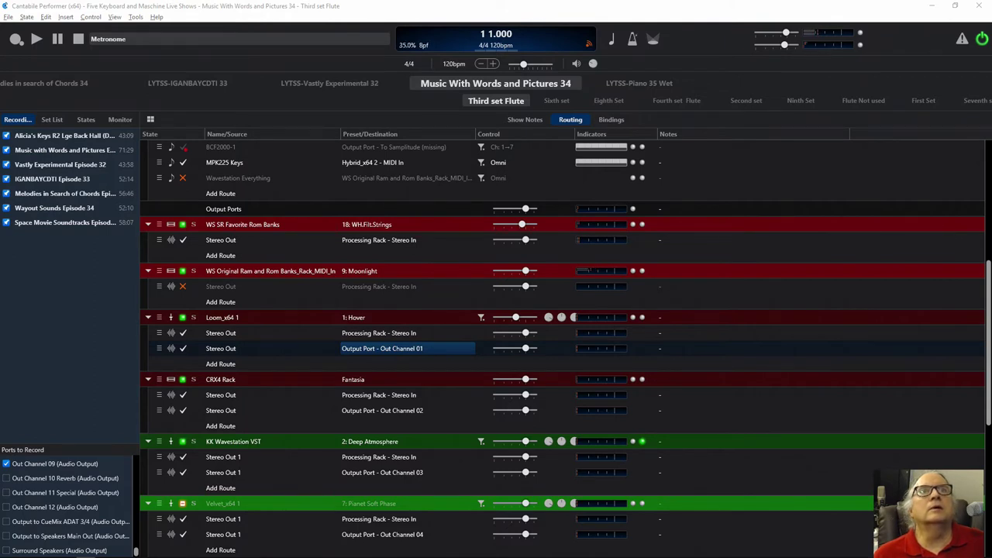
Step: Open the Alicia's Keys R2 Lge Back Hall WAV file from Recordings with Audacity
drag(991, 130, 433, 122)
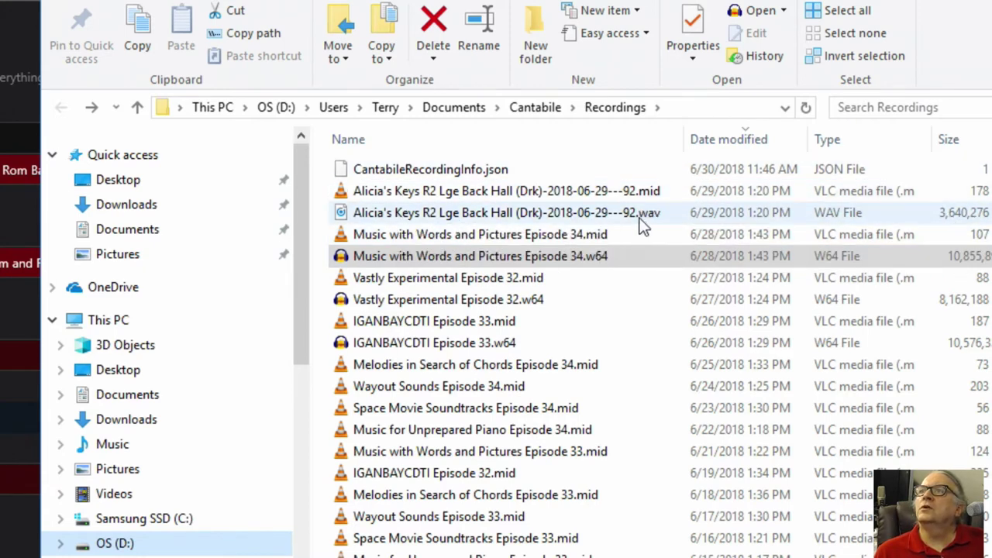
mouse_move(650, 215)
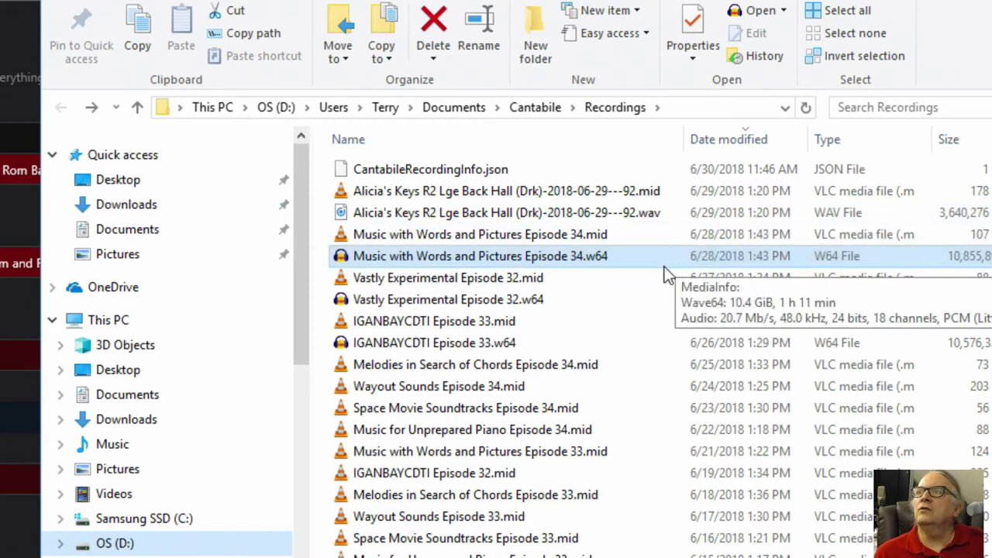
mouse_move(598, 257)
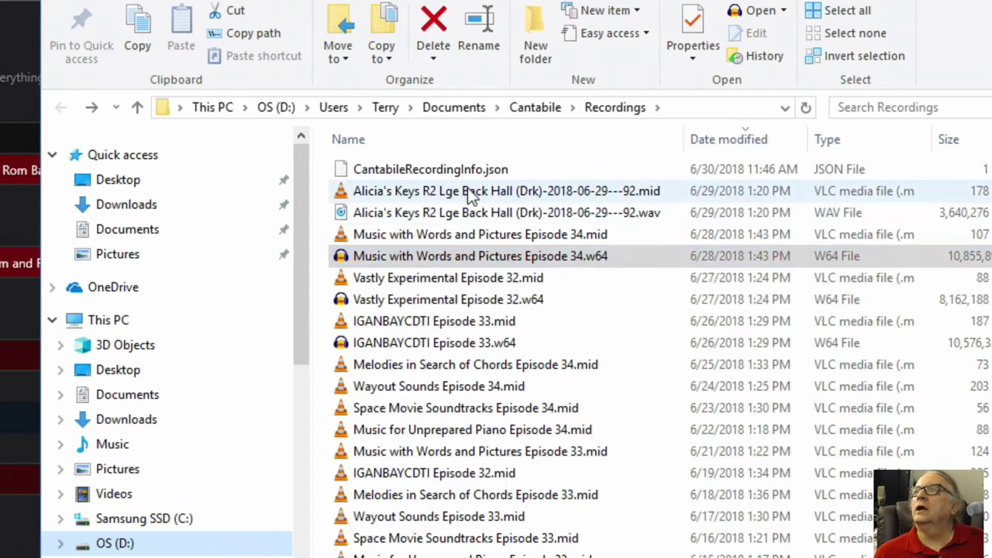
click(467, 218)
right_click(466, 218)
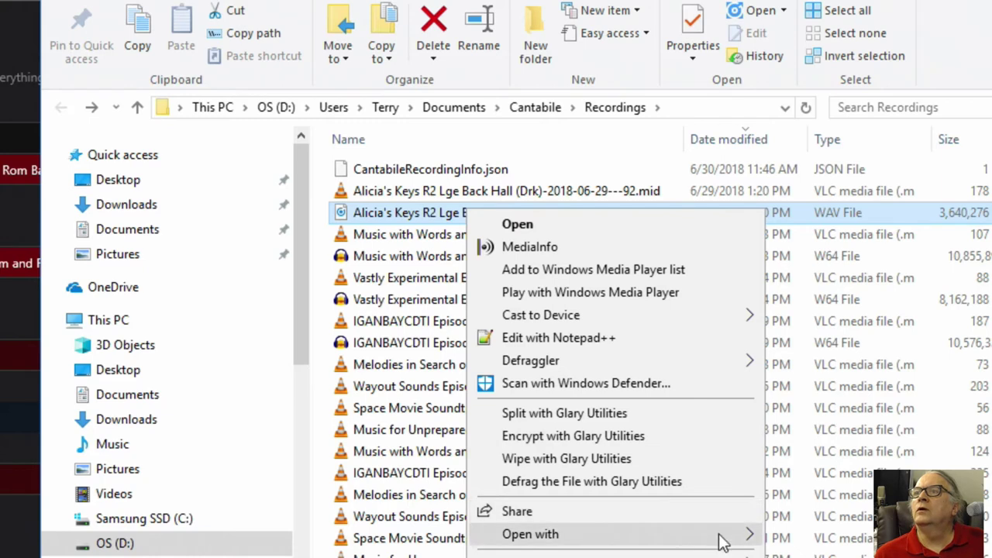
mouse_move(721, 540)
click(806, 536)
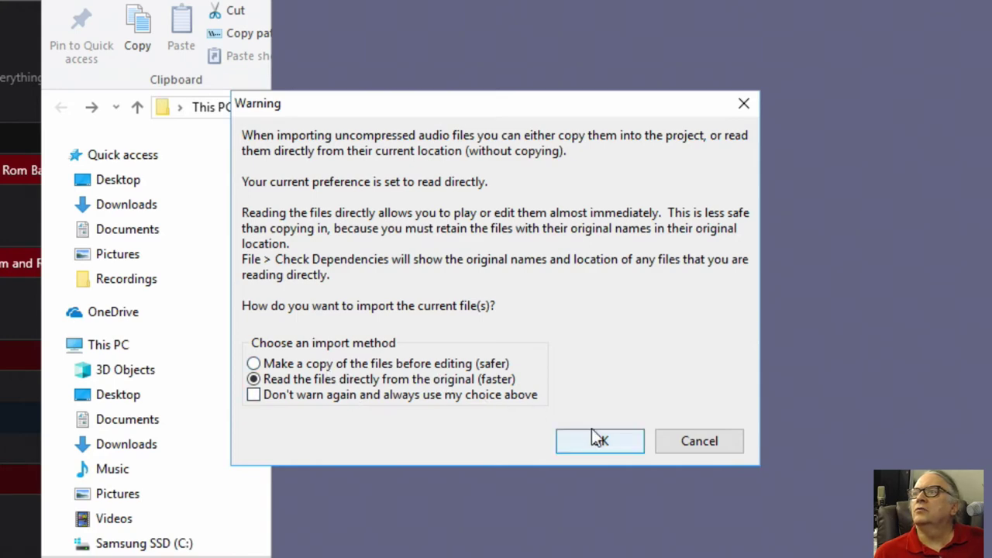
Step: Import the recording by reading directly from the original file, then bring Audacity forward
click(603, 440)
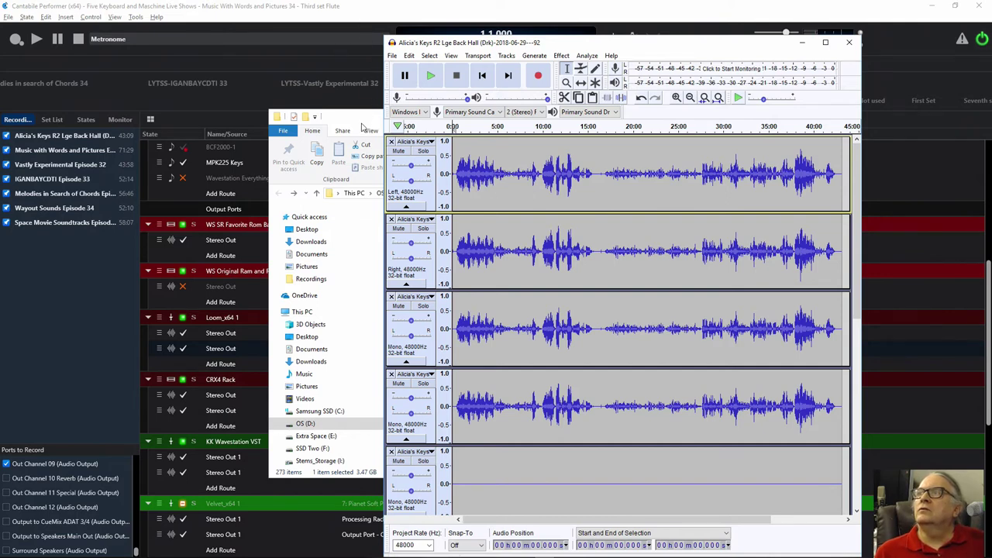
click(366, 124)
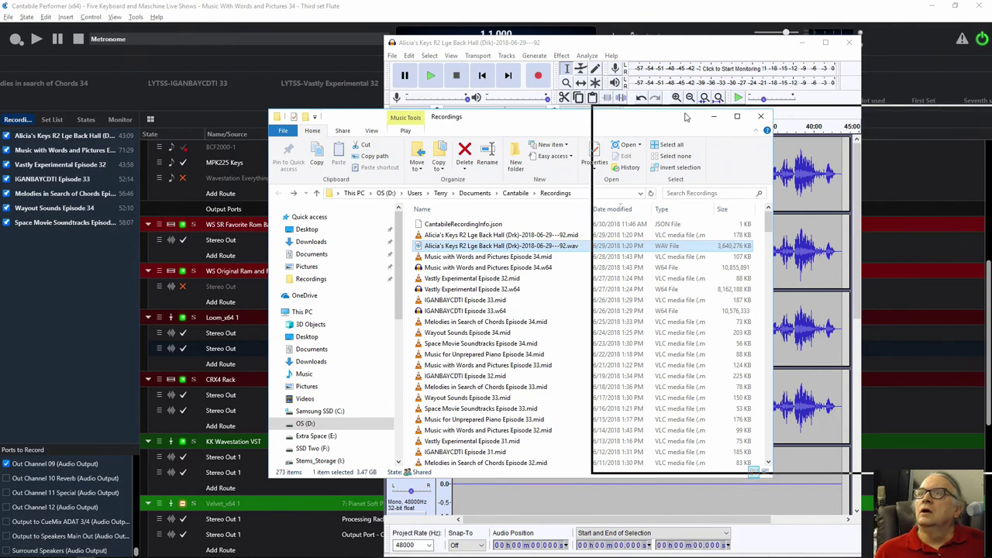
click(714, 116)
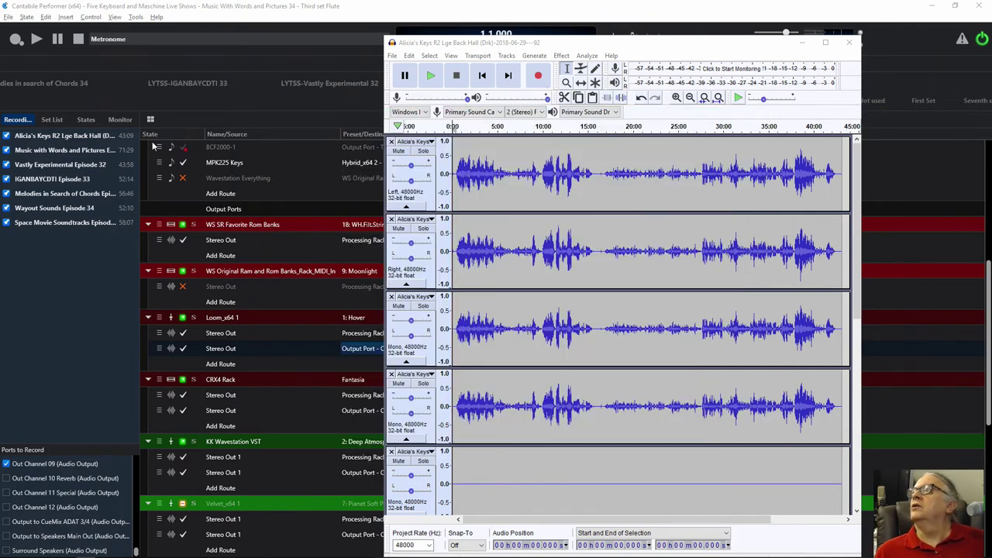
Step: Load song 1.90: LYTSS-Piano 35 Wet from Cantabile's set list
click(56, 120)
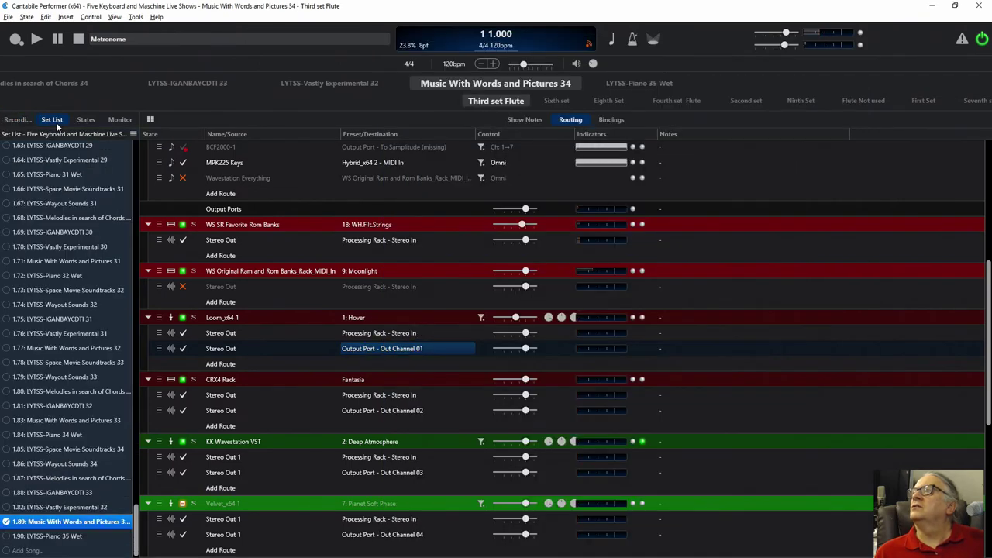
click(11, 535)
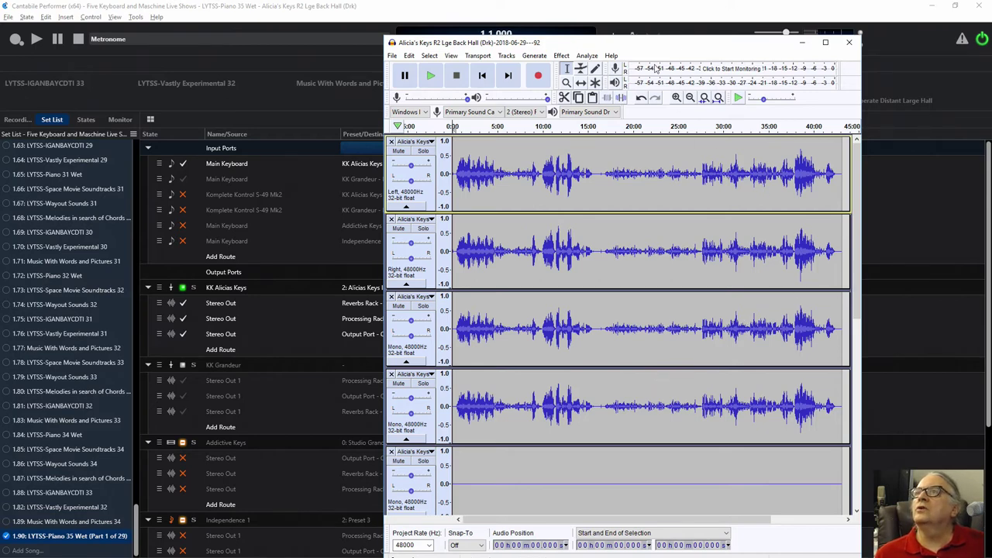
Step: Place Audacity beside Cantabile, scroll its channel tracks, then show Cantabile's Recordings list
drag(643, 47, 777, 23)
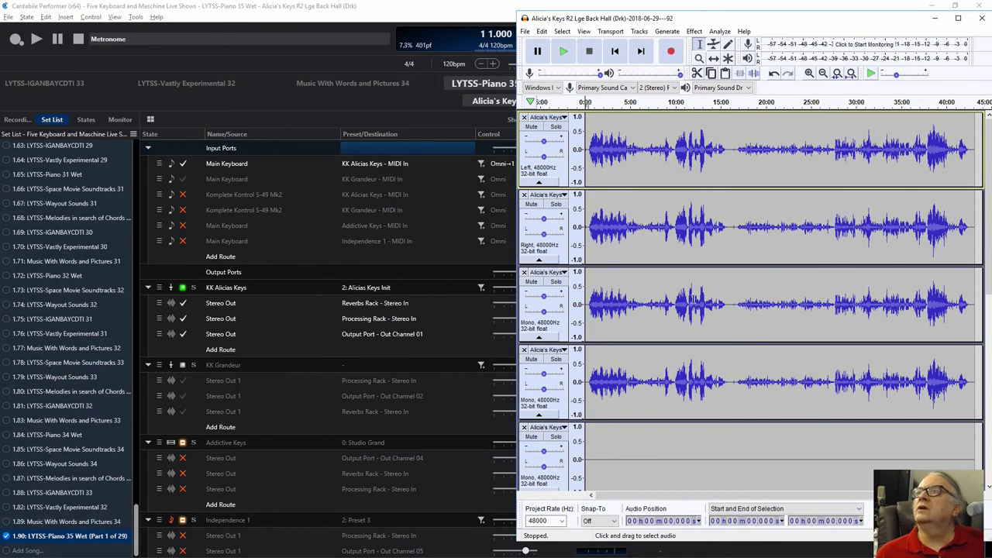
scroll(691, 298, down, 3)
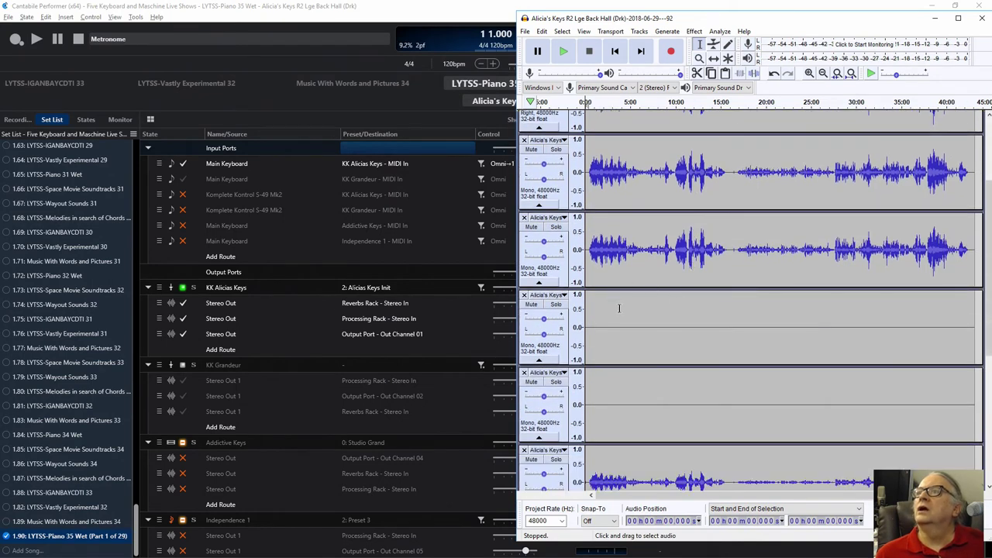
scroll(588, 319, down, 3)
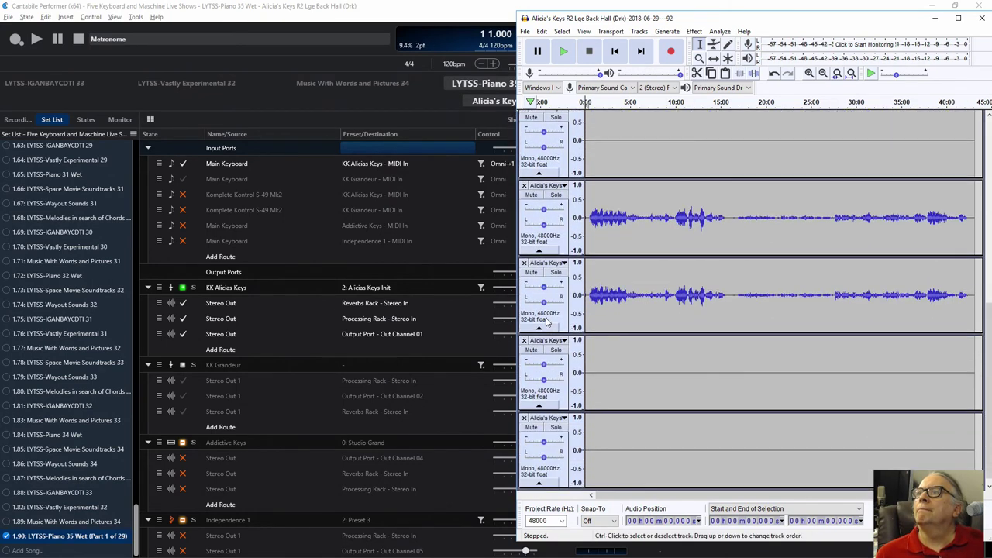
scroll(590, 301, down, 1)
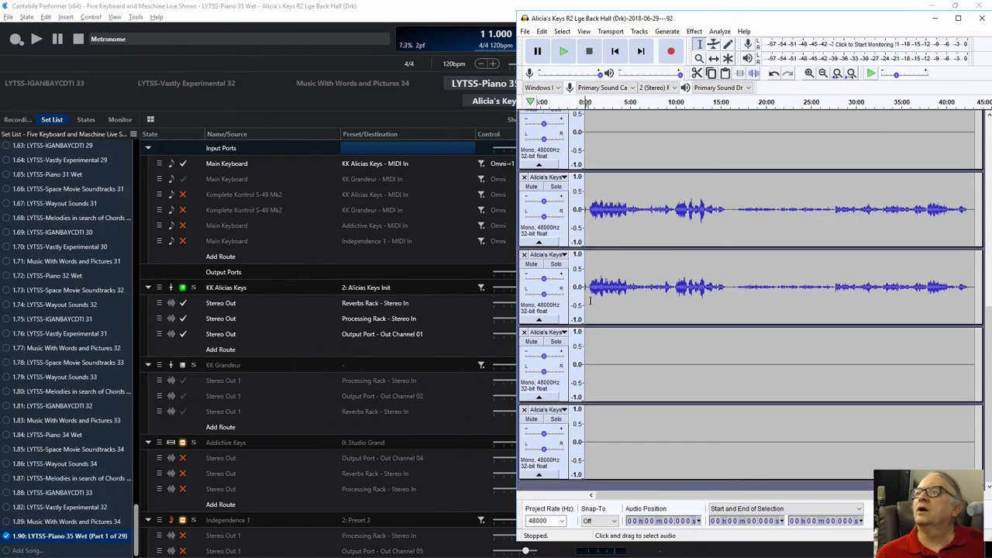
scroll(589, 301, down, 5)
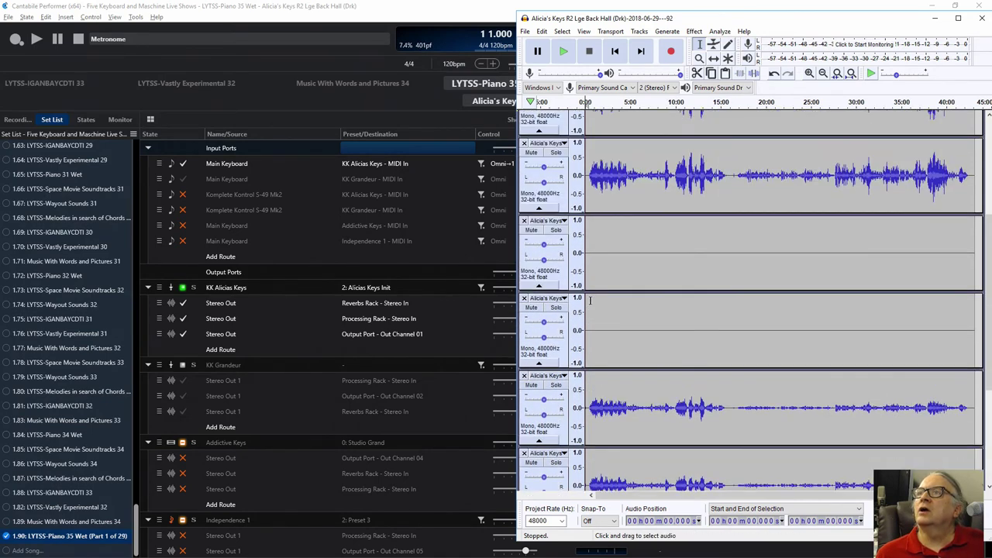
scroll(589, 301, up, 1)
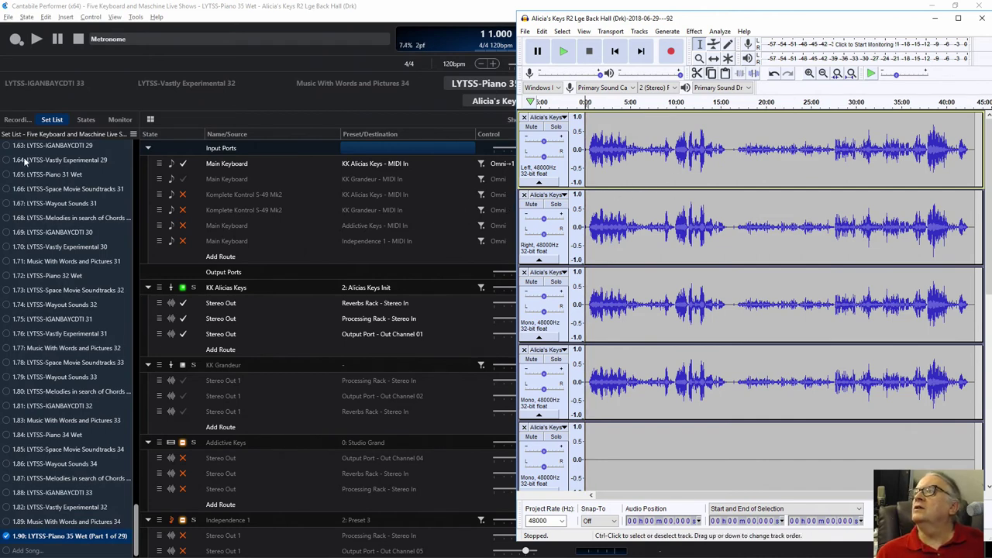
click(18, 119)
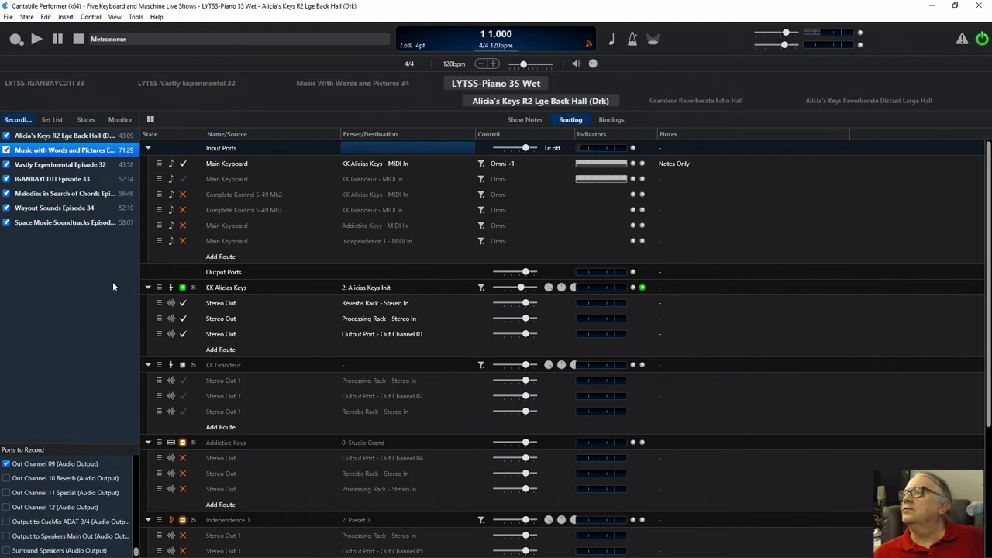
Step: Scroll the Ports to Record list and Routing view to review which outputs are ticked
scroll(66, 487, up, 5)
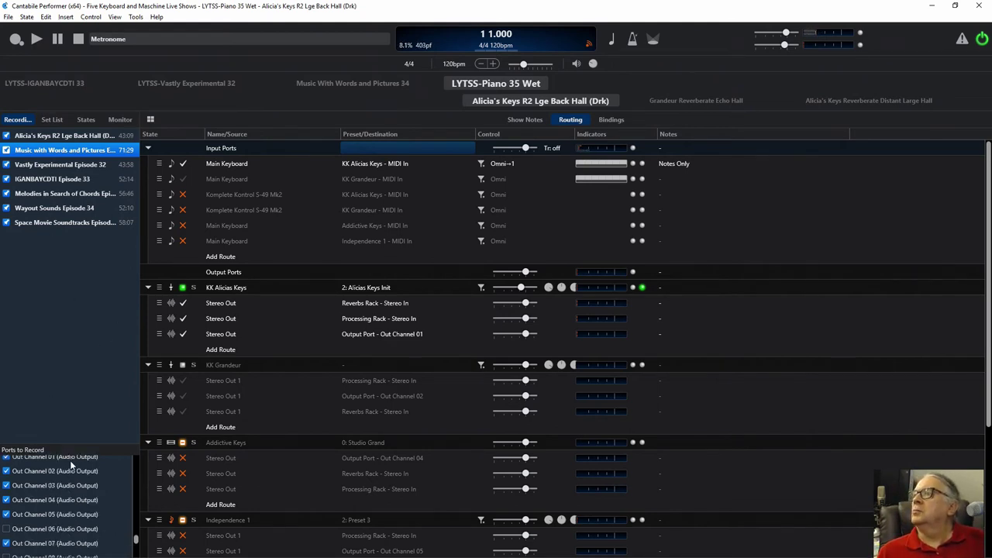
scroll(71, 493, down, 6)
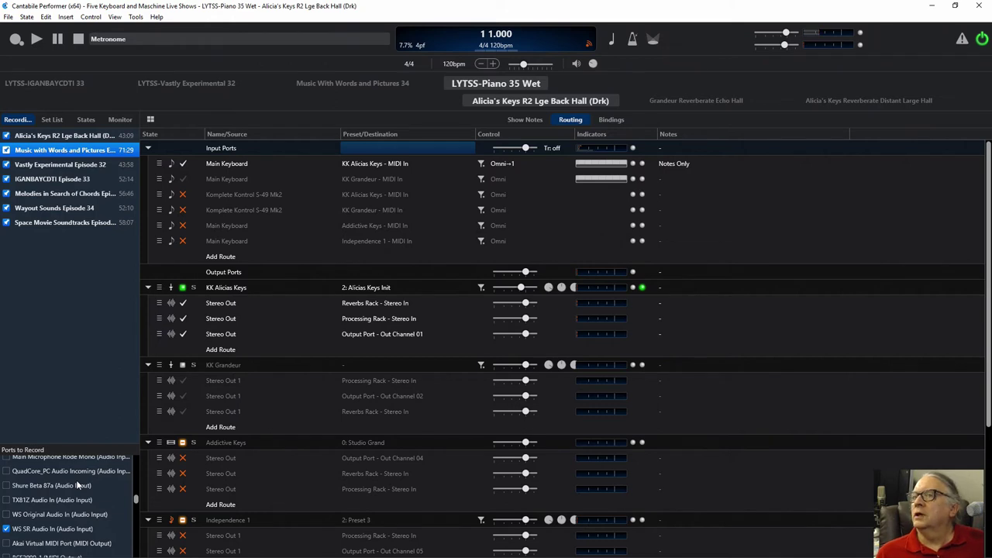
scroll(76, 479, up, 3)
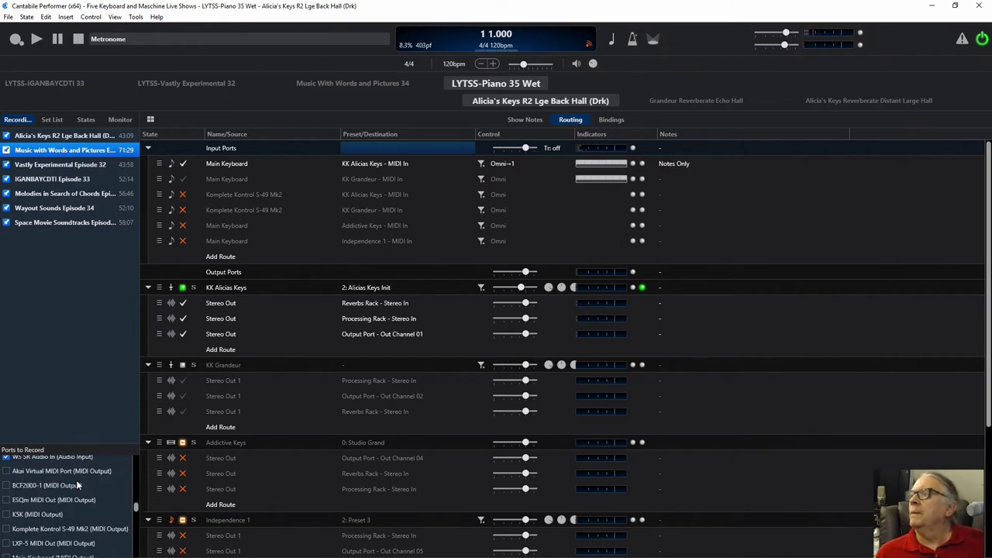
scroll(76, 479, down, 8)
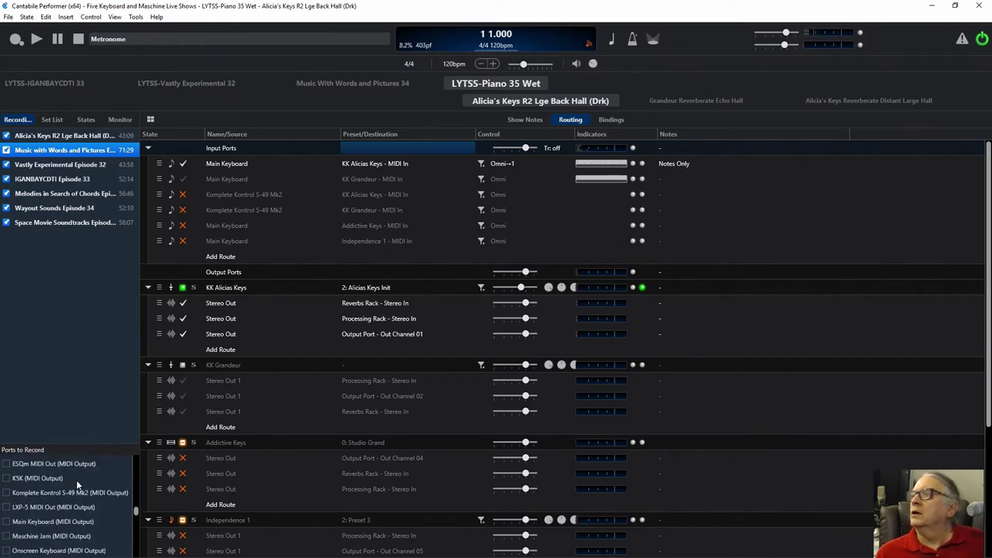
scroll(76, 480, down, 3)
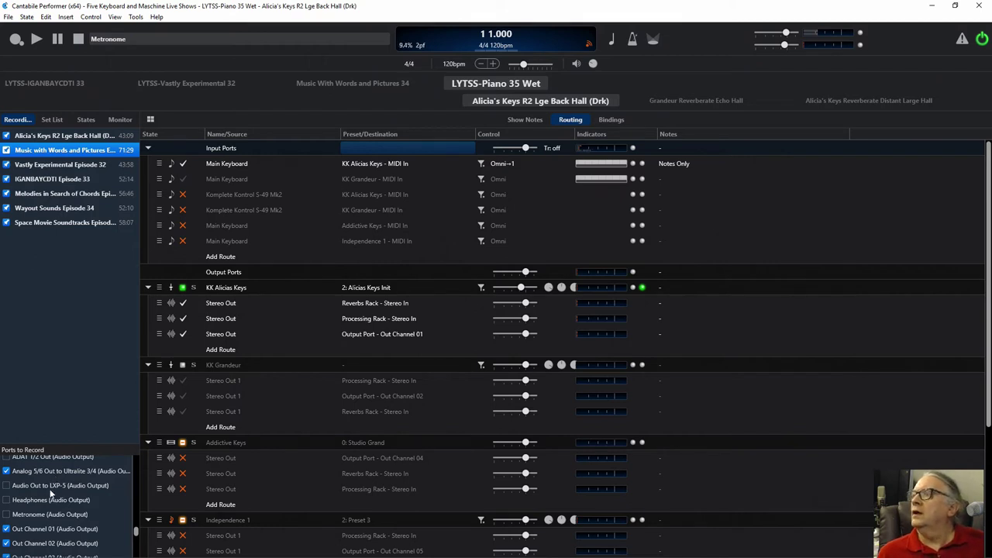
scroll(51, 486, down, 1)
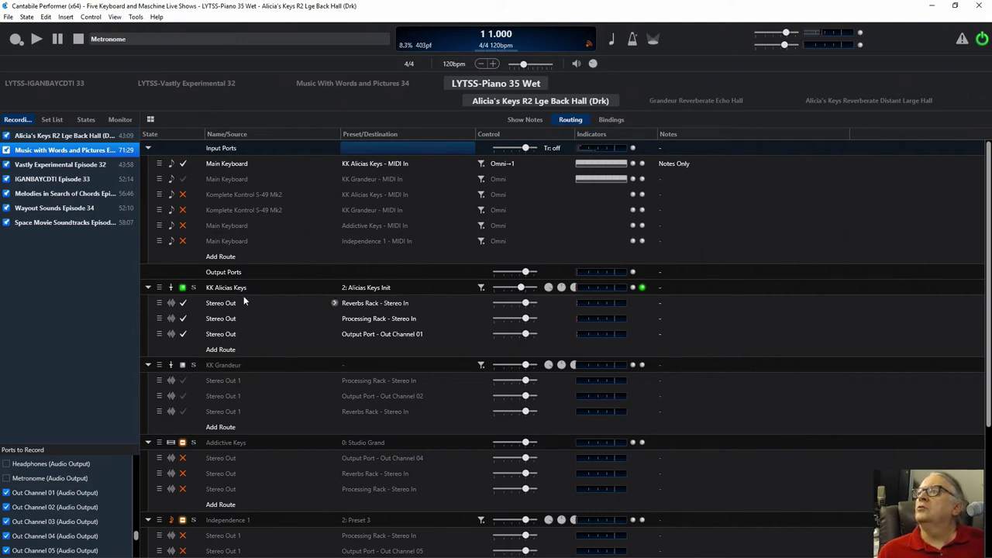
scroll(307, 336, down, 1)
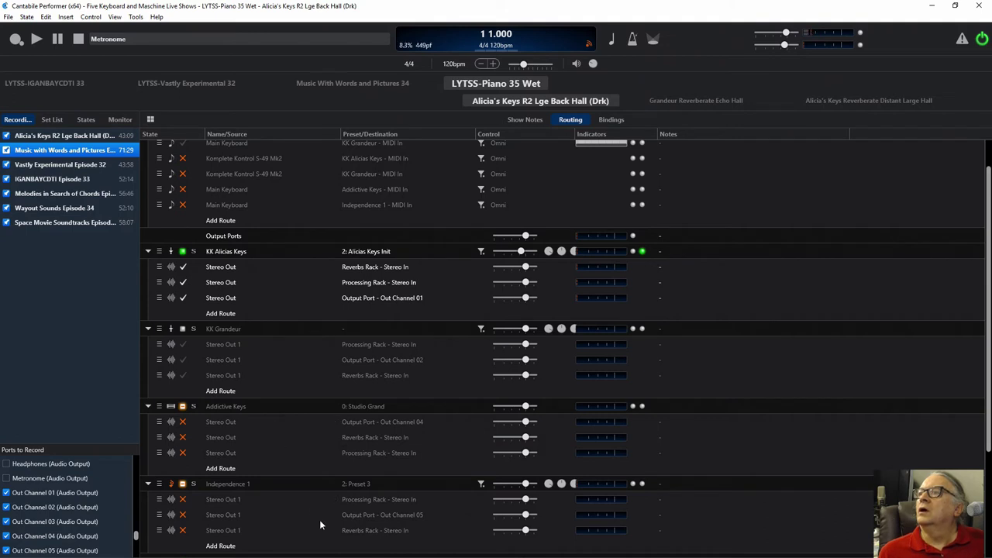
scroll(306, 445, down, 2)
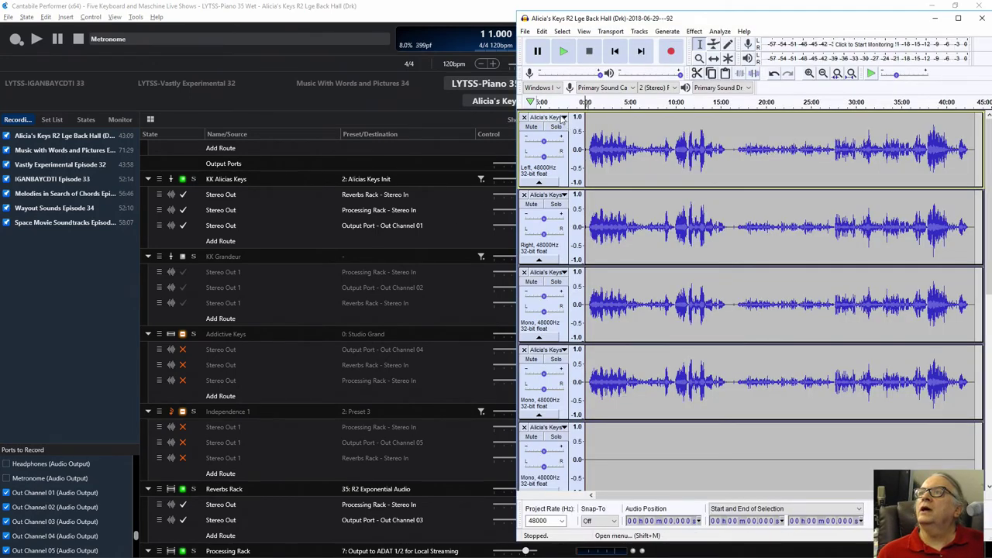
Step: Join the three mono channel pairs into stereo tracks with Make Stereo Track
click(563, 117)
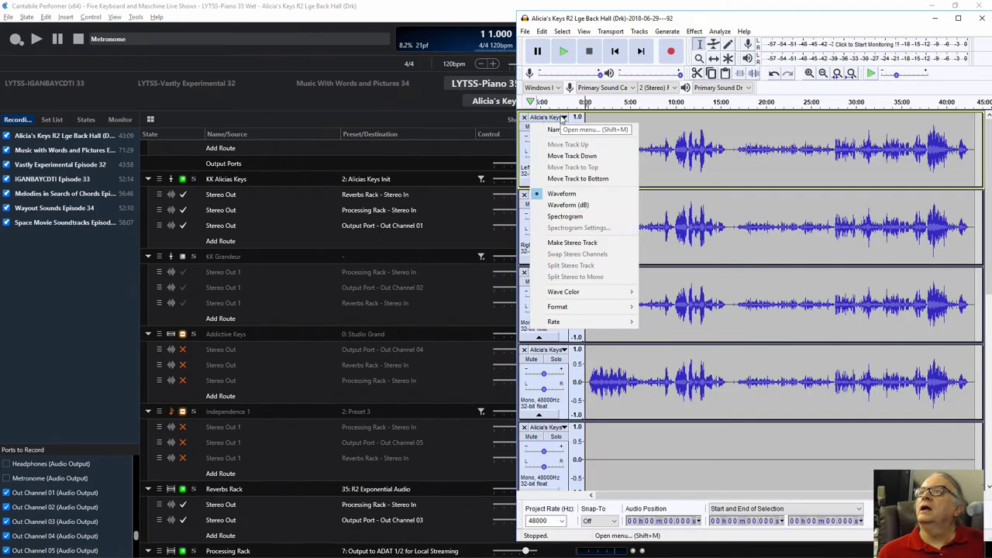
click(594, 242)
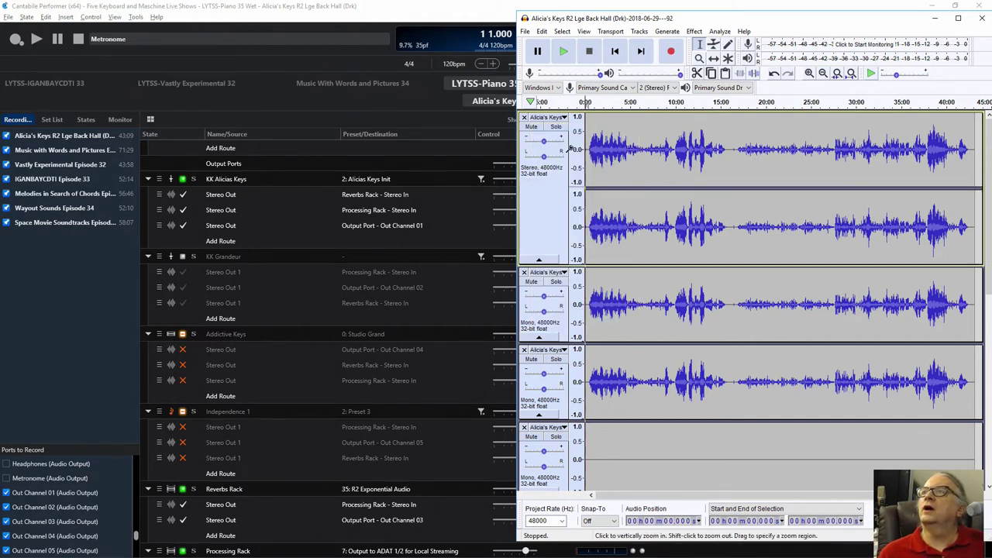
click(566, 272)
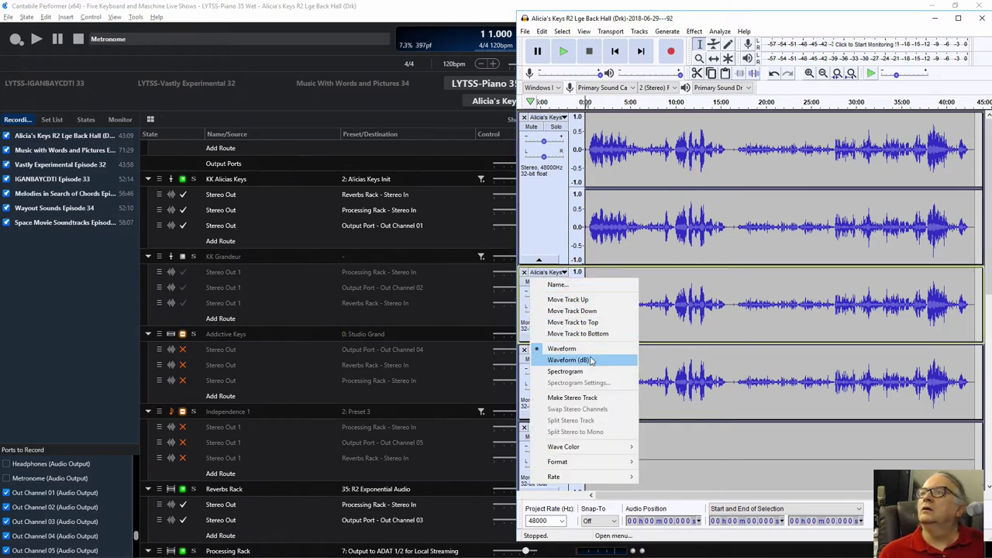
click(591, 399)
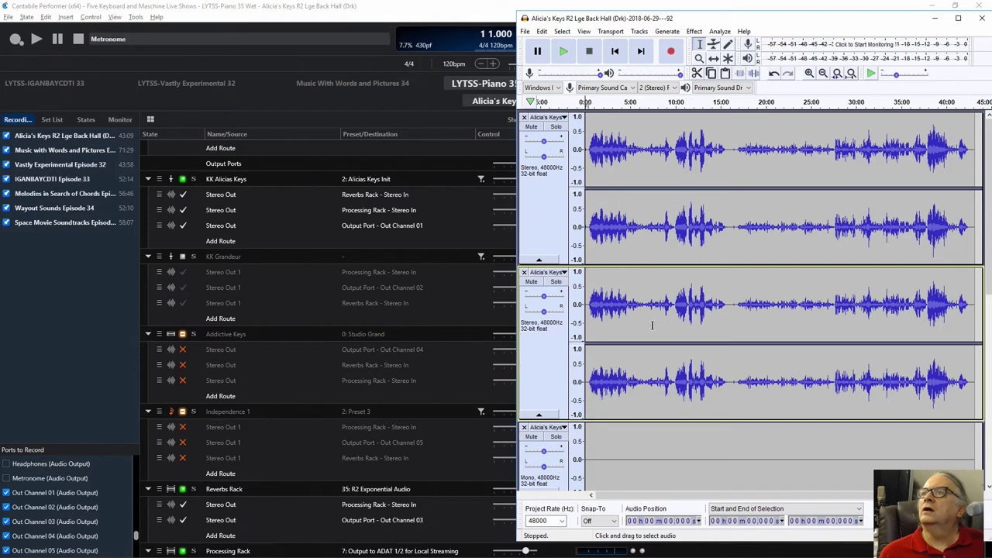
scroll(652, 325, down, 4)
scroll(651, 325, down, 6)
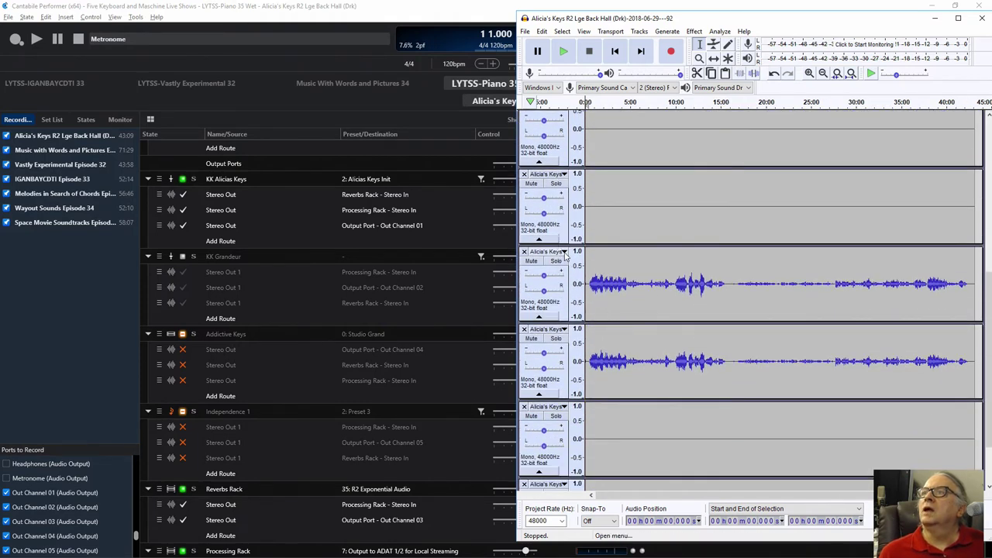
click(554, 253)
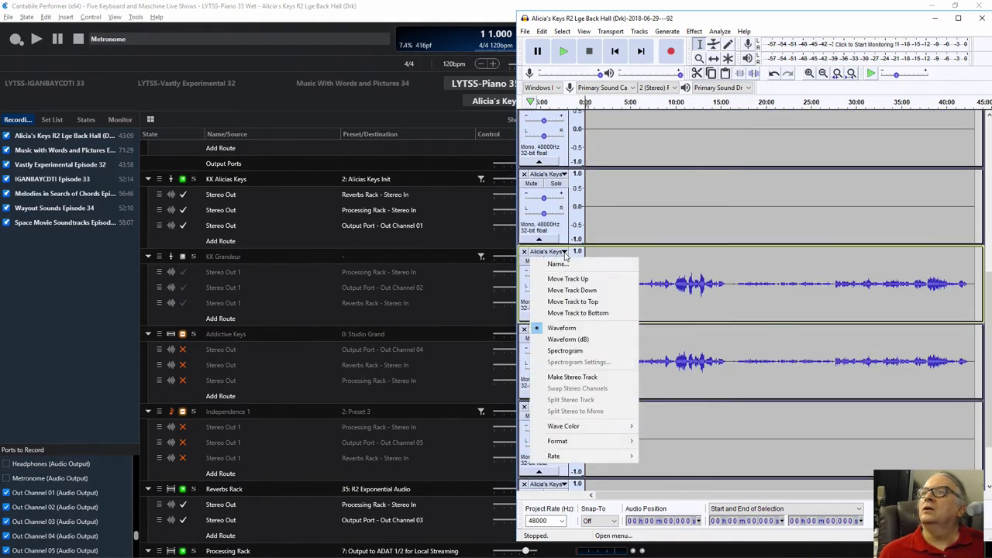
click(609, 377)
Step: Remove the four empty mono tracks, leaving only stereo tracks with audio
scroll(637, 378, down, 2)
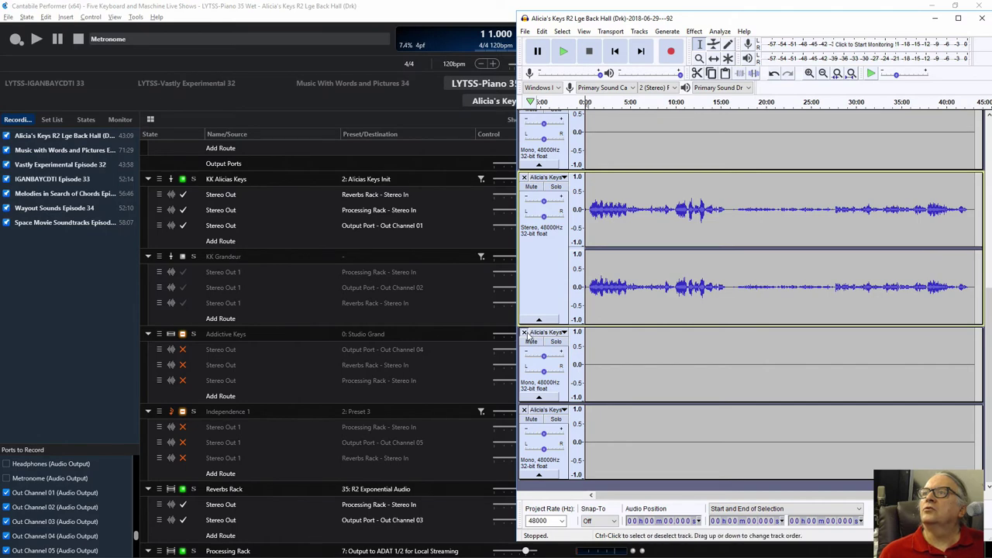
click(527, 335)
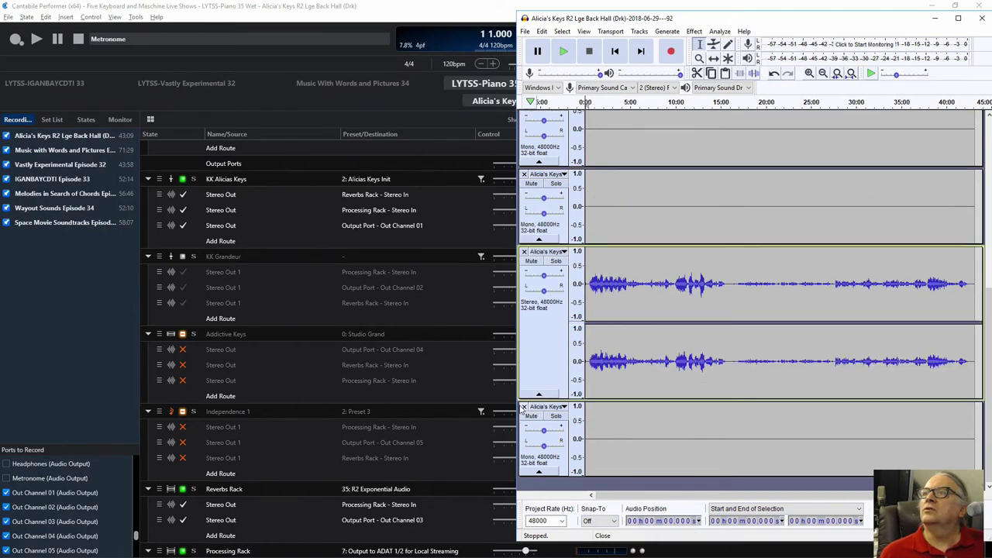
click(524, 406)
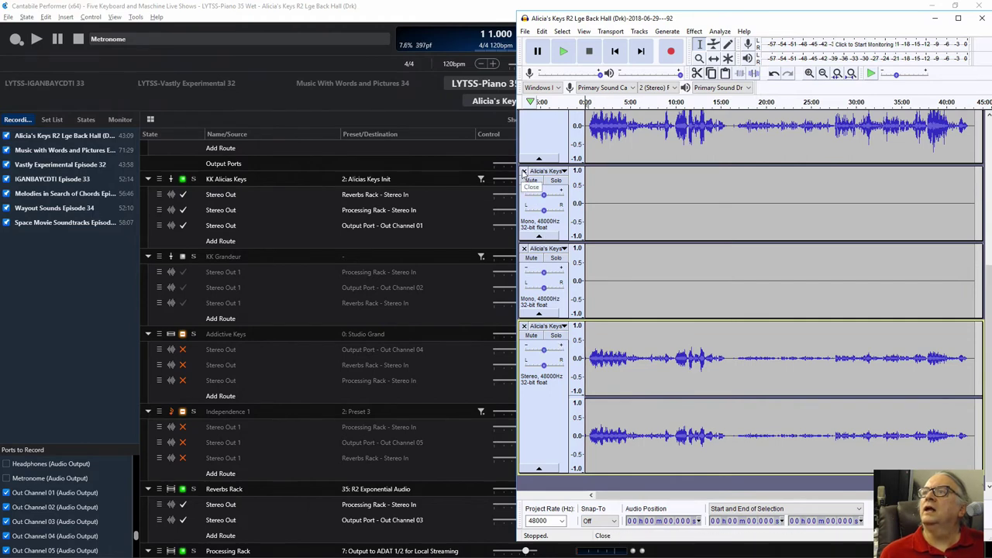
click(524, 172)
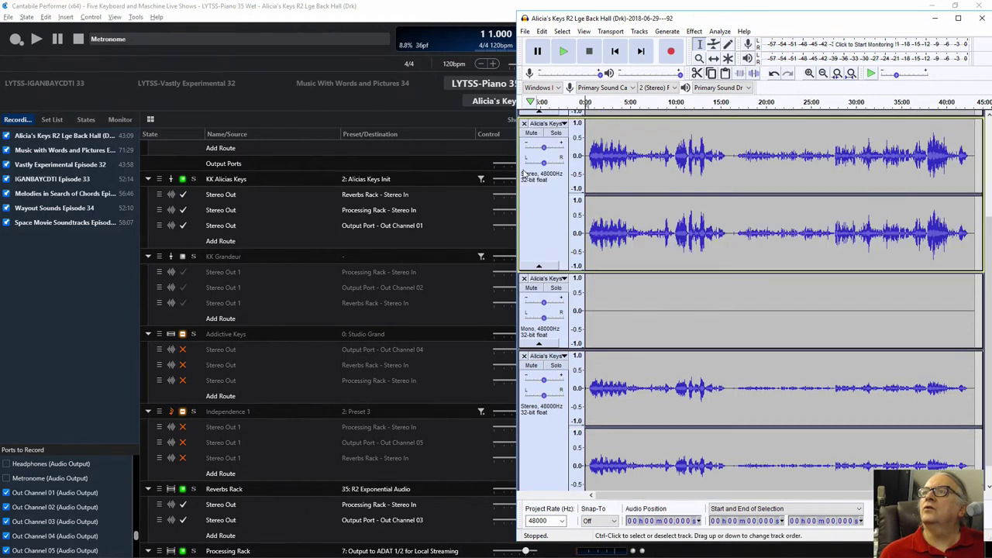
click(524, 280)
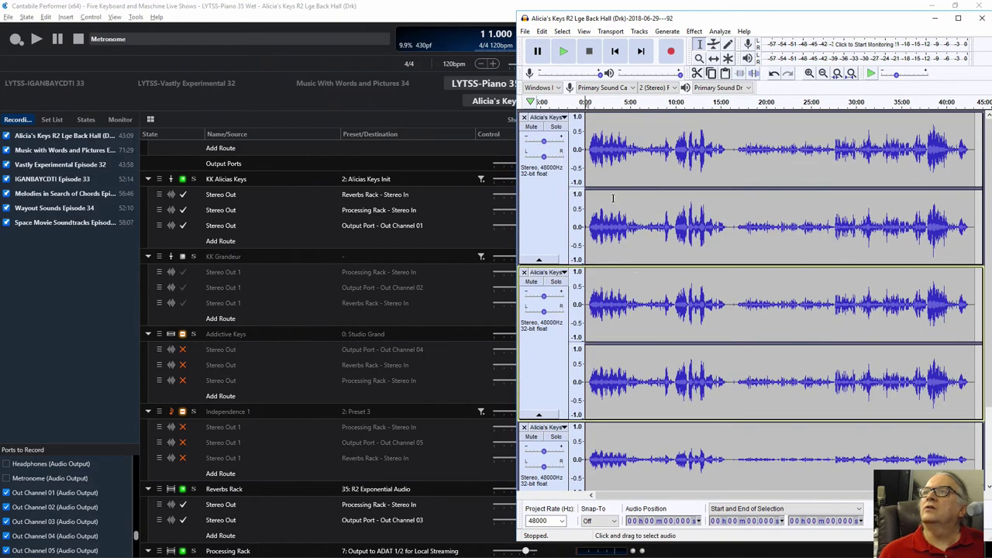
Step: Rename the first track by typing 'Music for Unprepared Piano' over its old name
click(556, 119)
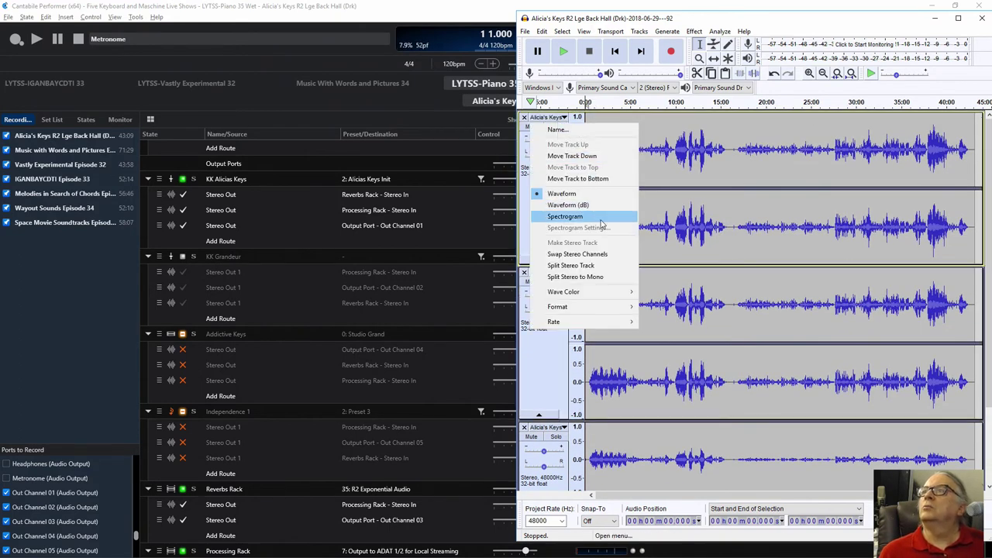
click(575, 130)
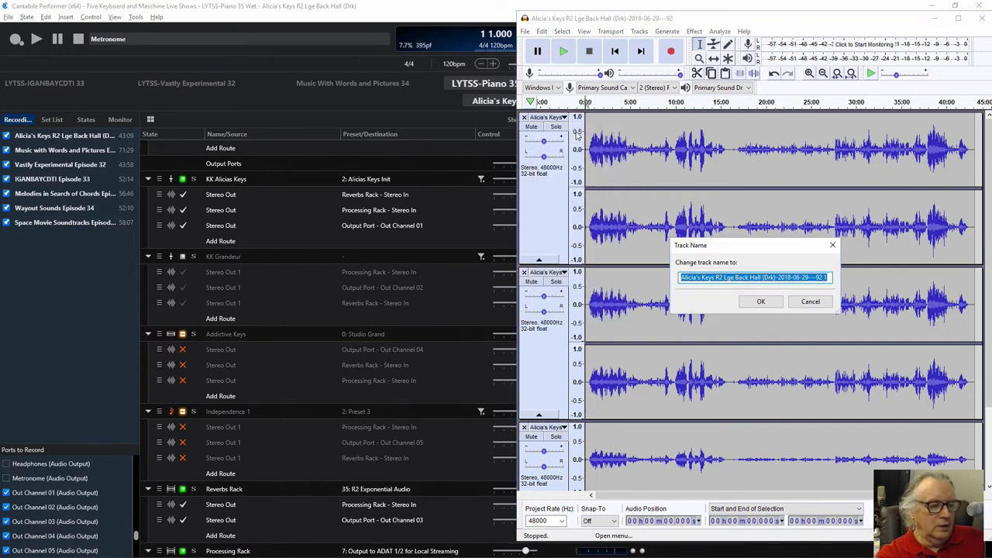
key(End)
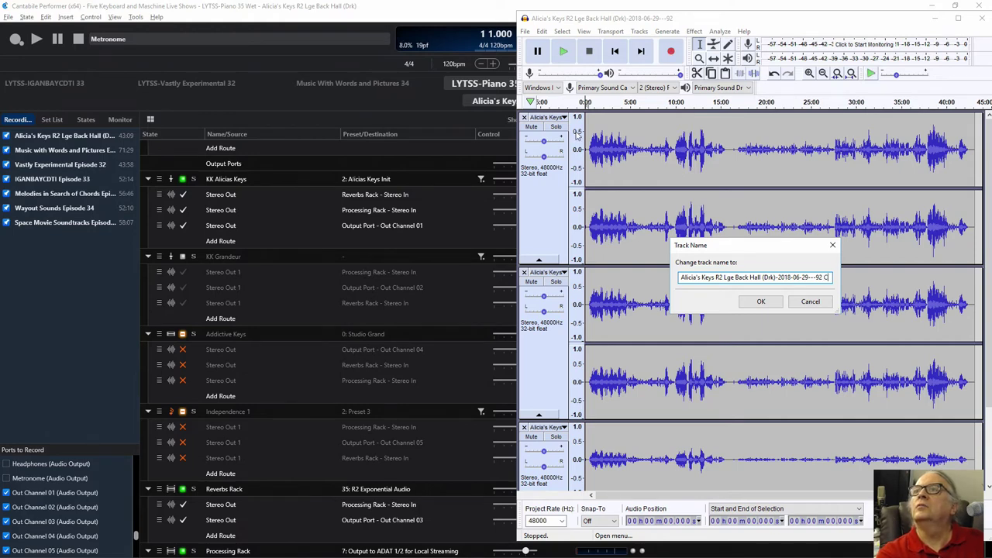
text(omposit)
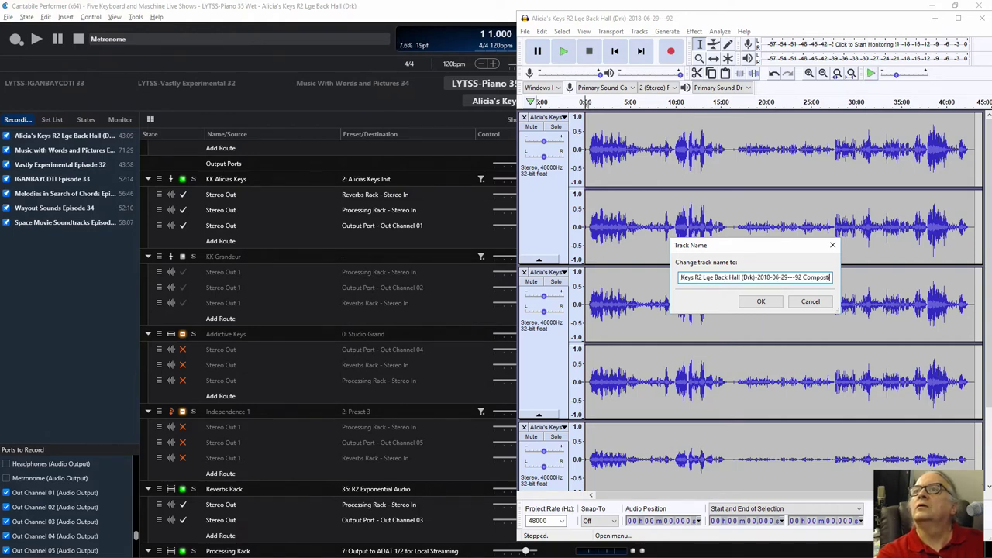
text(in)
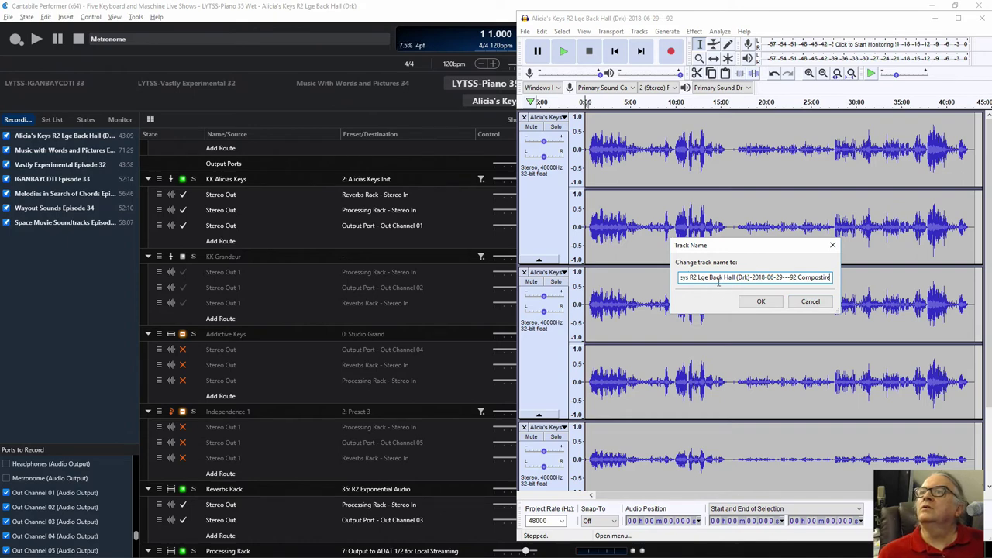
drag(711, 280, 672, 275)
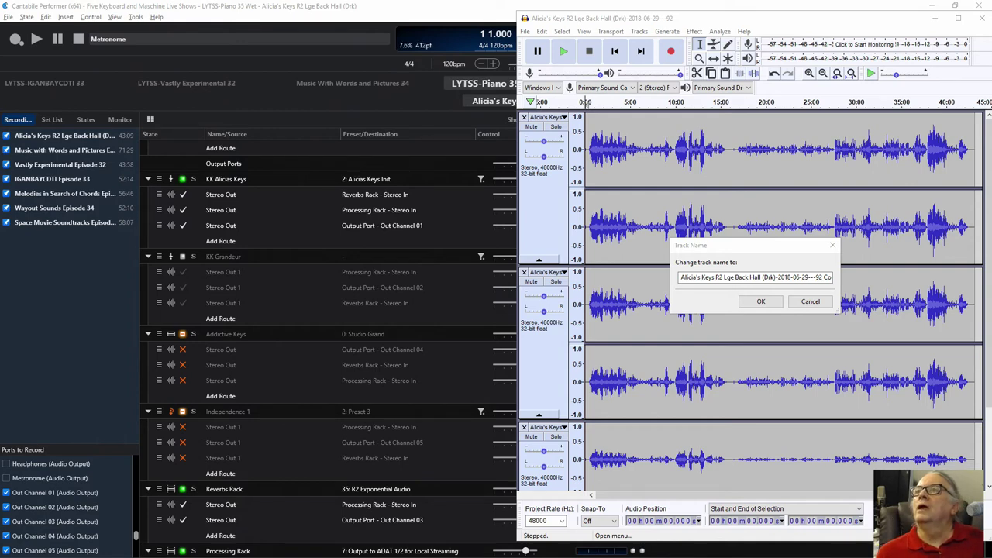
click(731, 276)
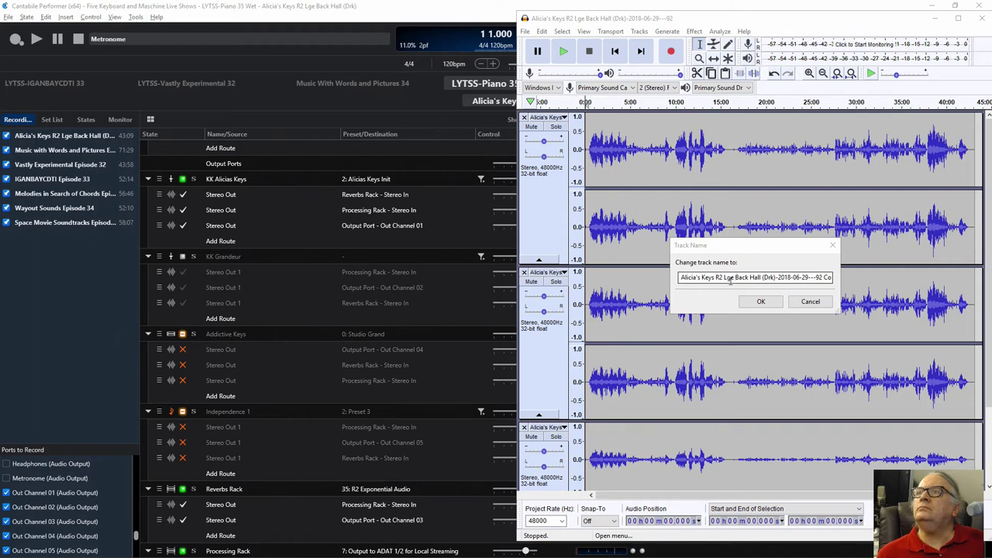
click(730, 281)
double_click(730, 279)
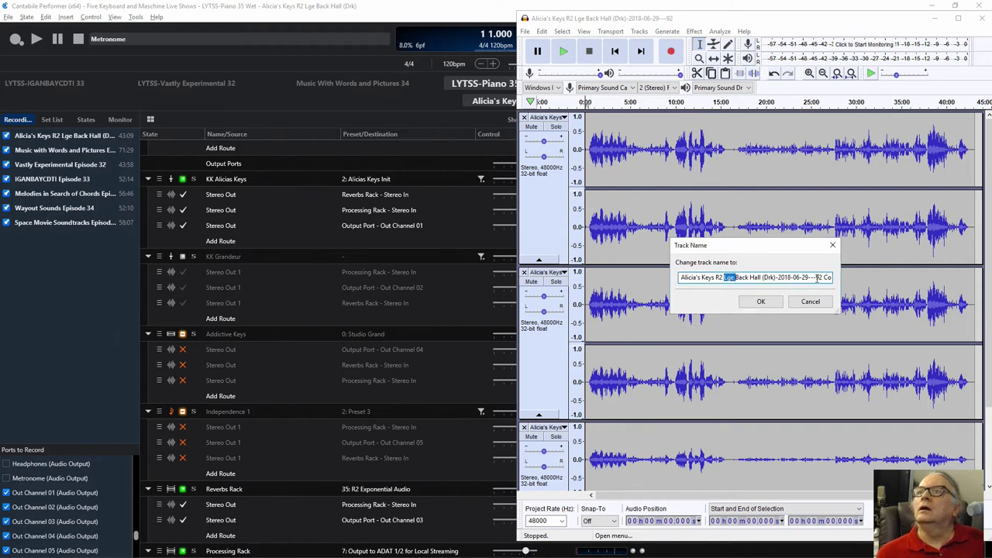
drag(827, 277, 631, 282)
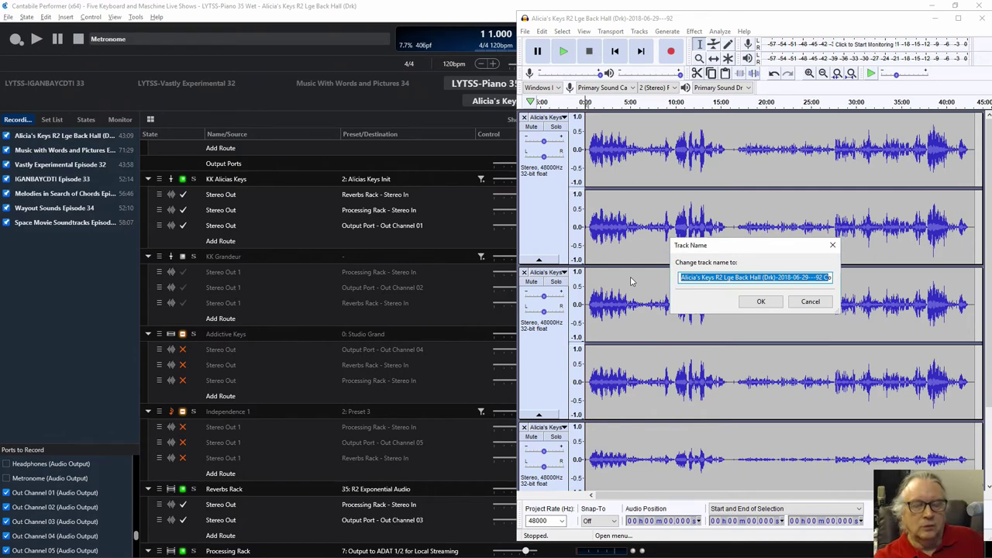
text(Musicompostire)
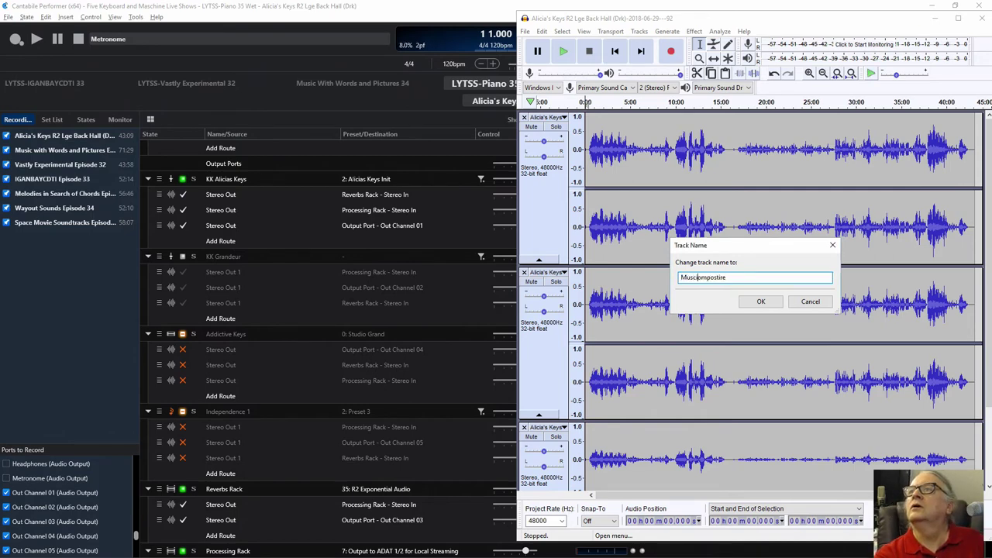
text( for Unprepared Piano)
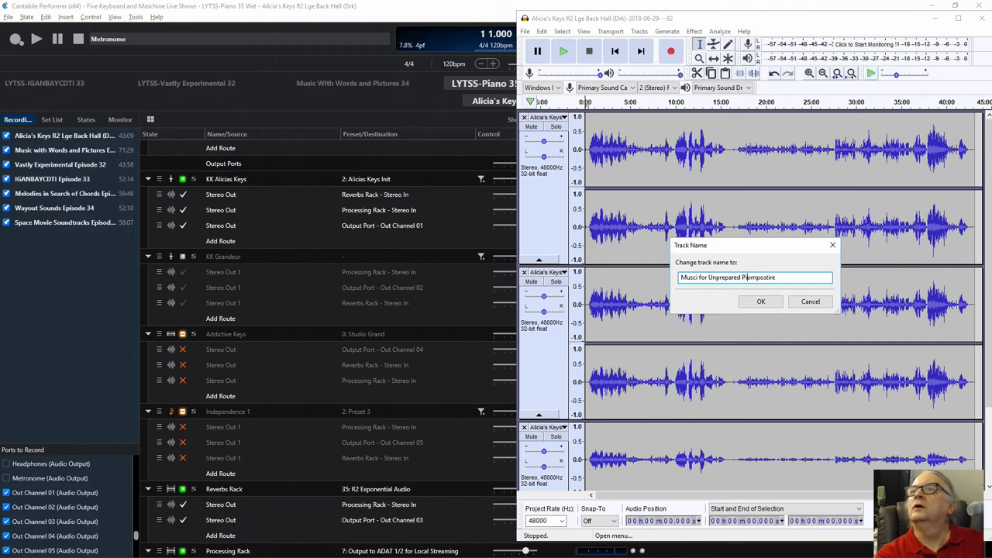
text(t C)
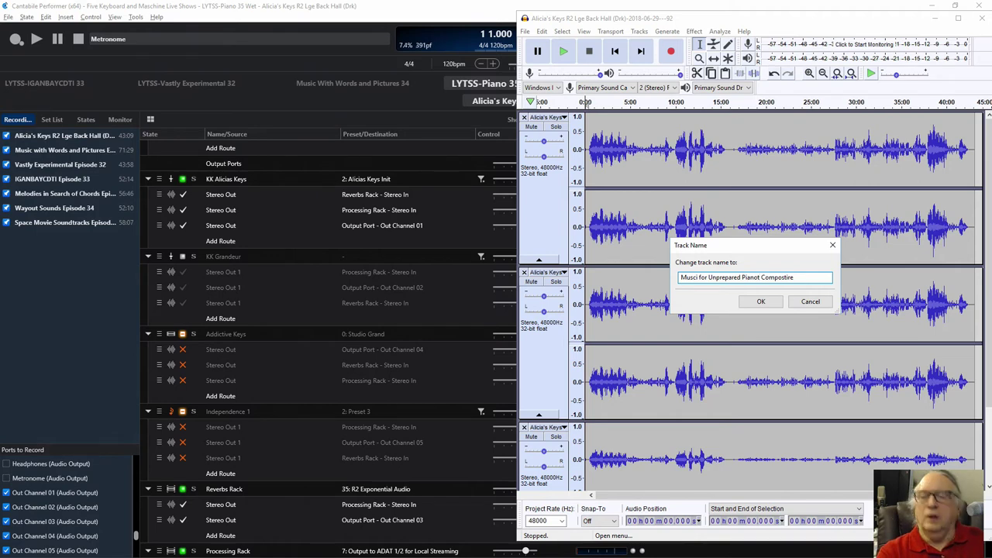
Step: Fix the typos in 'Music' and 'Piano' and commit the name 'Music for Unprepared Piano Compostire'
key(BackSpace)
key(shift+Left)
key(shift+Left)
key(shift+Left)
key(shift+Left)
key(shift+Left)
key(shift+Left)
key(shift+Left)
key(shift+Left)
key(shift+Left)
key(shift+Left)
key(shift+Left)
key(shift+Left)
key(shift+Left)
key(shift+Left)
key(shift+Left)
key(shift+Left)
key(shift+Left)
key(shift+Left)
key(shift+Left)
key(shift+Left)
click(682, 277)
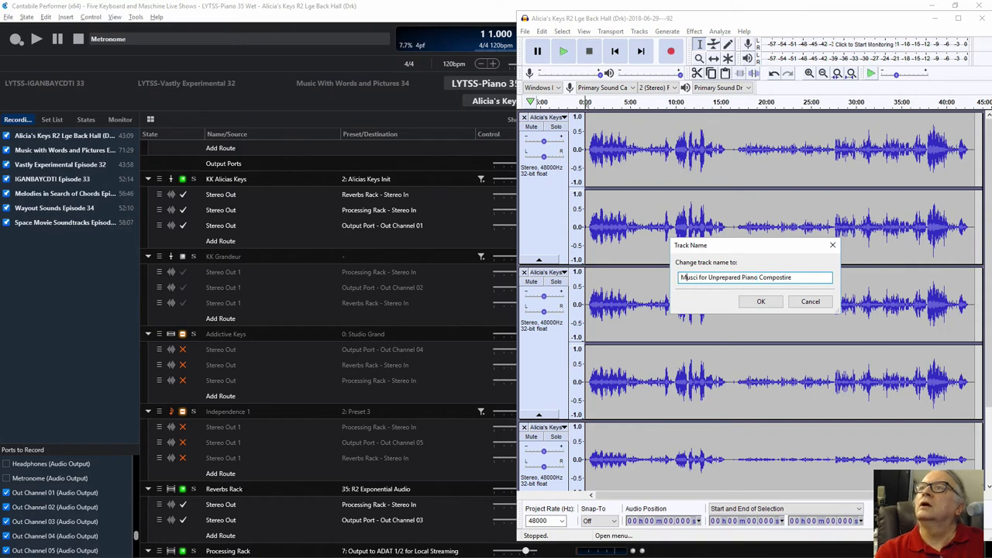
click(698, 278)
key(BackSpace)
key(BackSpace)
text(ic)
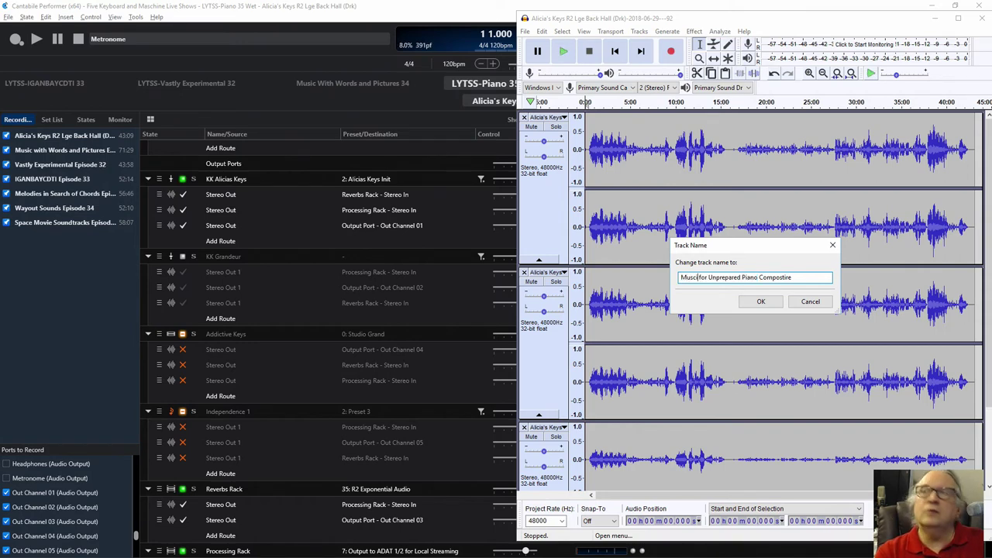
key(BackSpace)
key(BackSpace)
text(ic)
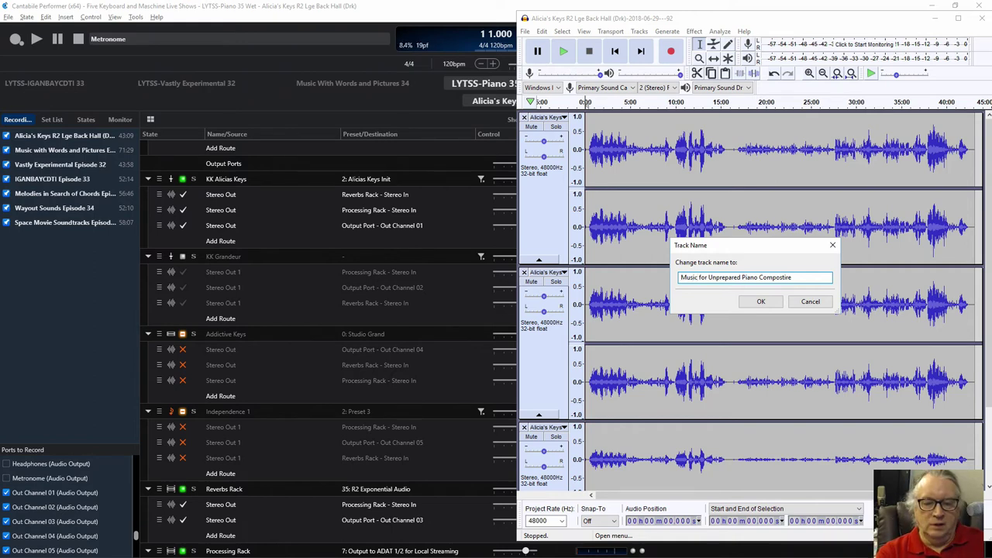
drag(681, 277, 759, 277)
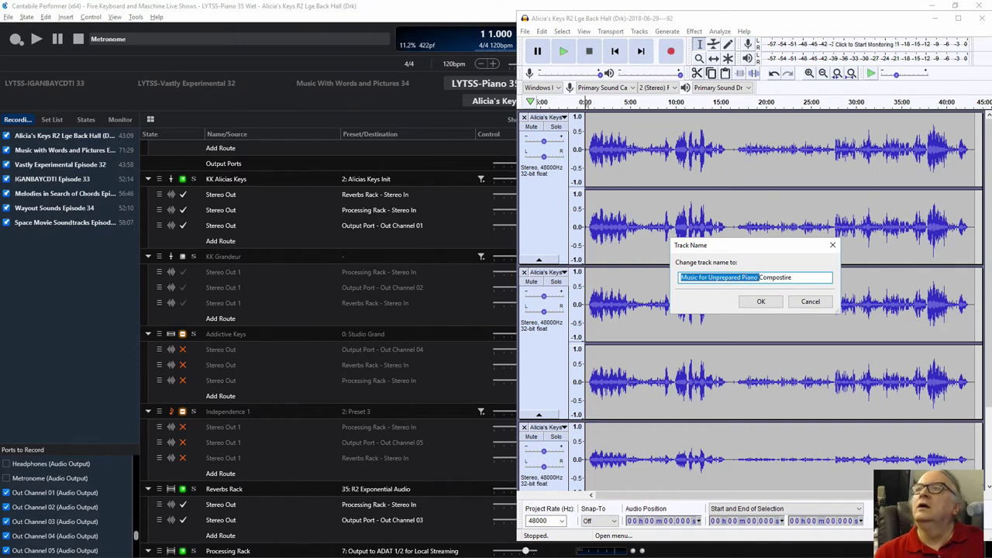
key(Return)
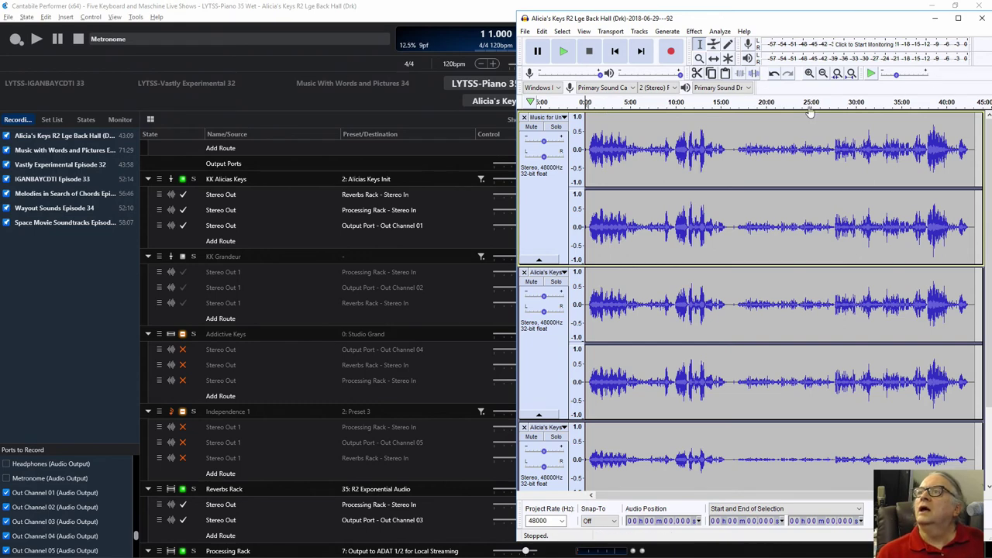
Step: Name the second track 'Alicia's Keys'
click(566, 272)
click(571, 285)
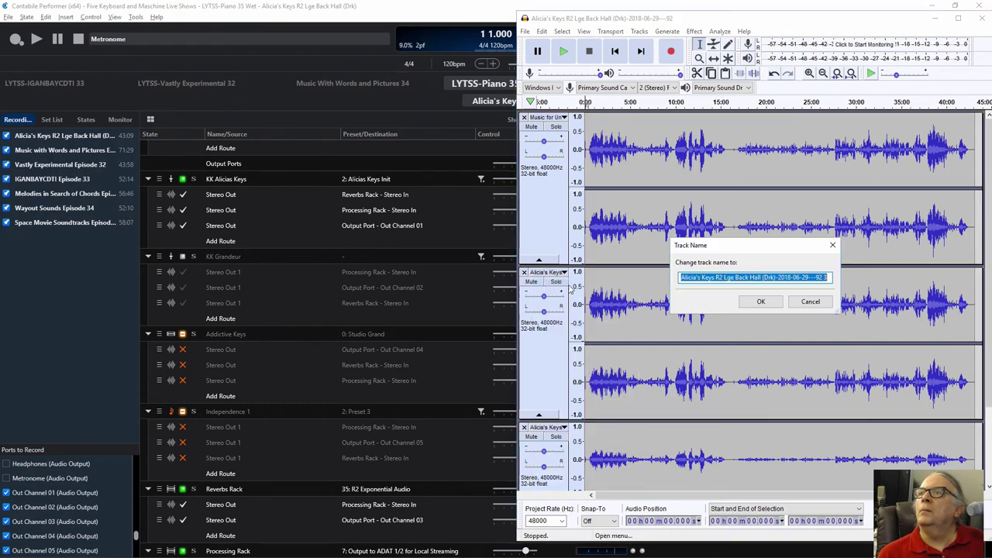
text(A)
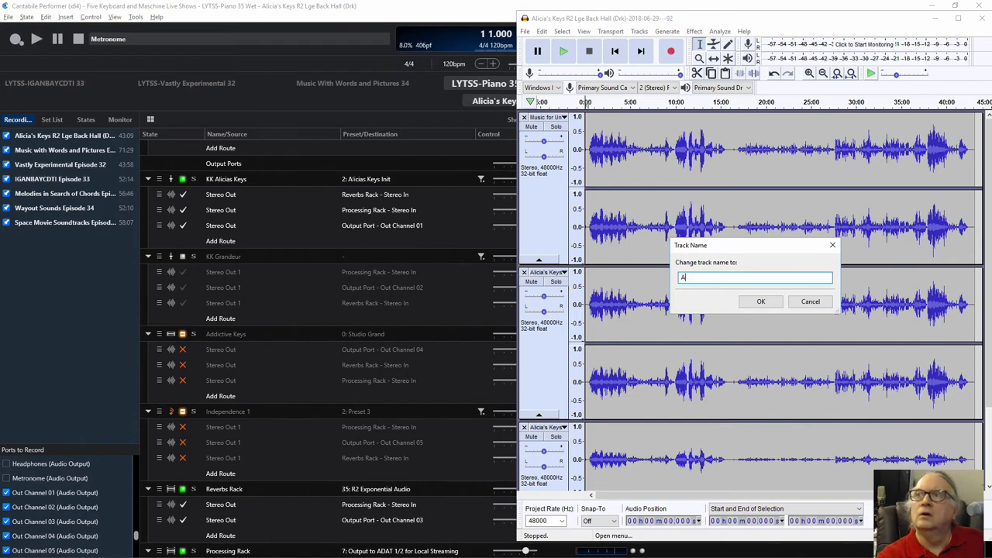
text(licia)
text(')
text(s Keys)
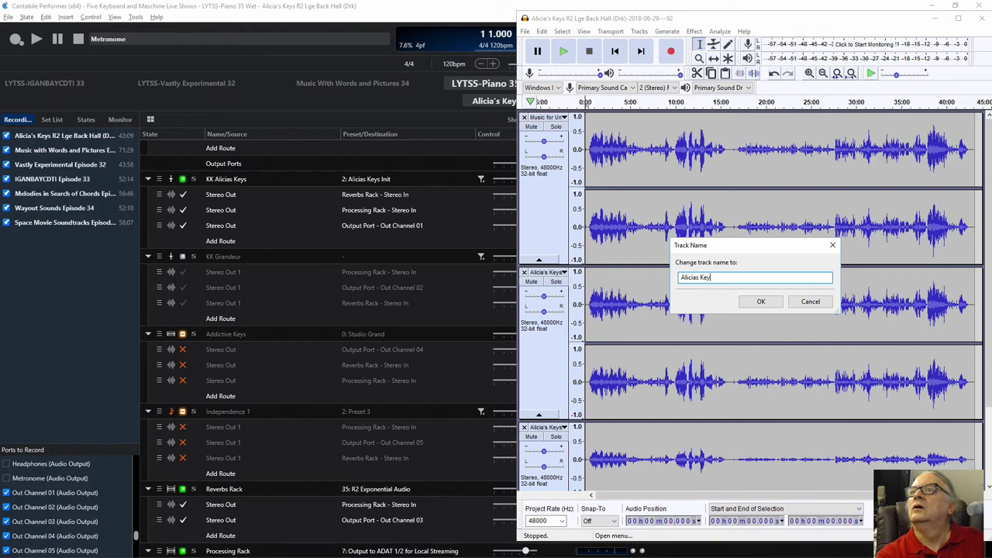
key(Return)
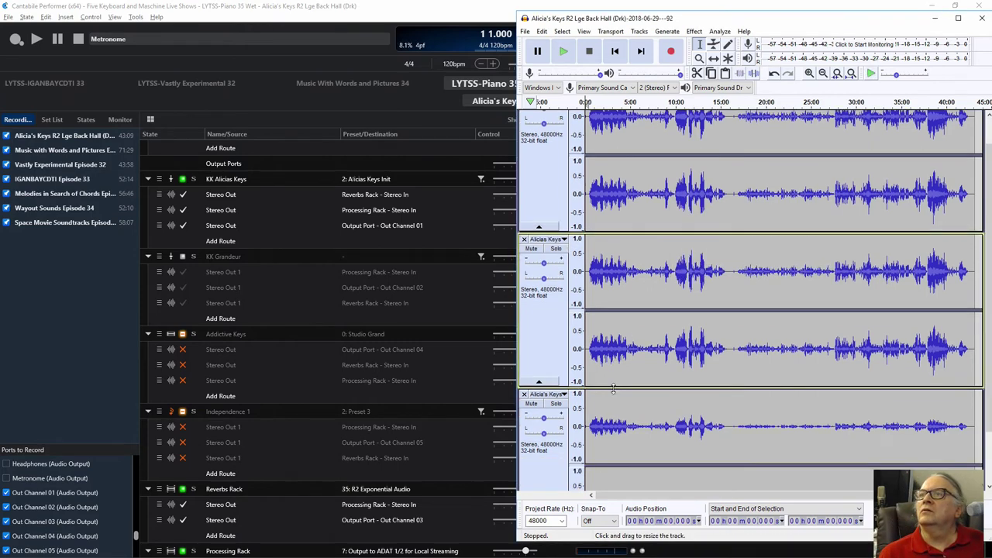
Step: Name the third track 'Reverbs'
scroll(573, 397, down, 1)
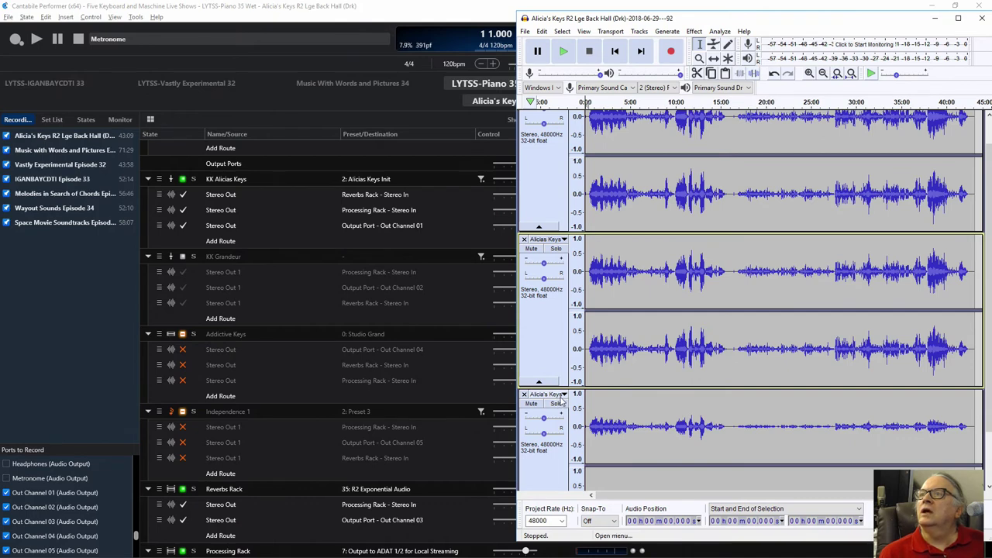
click(560, 397)
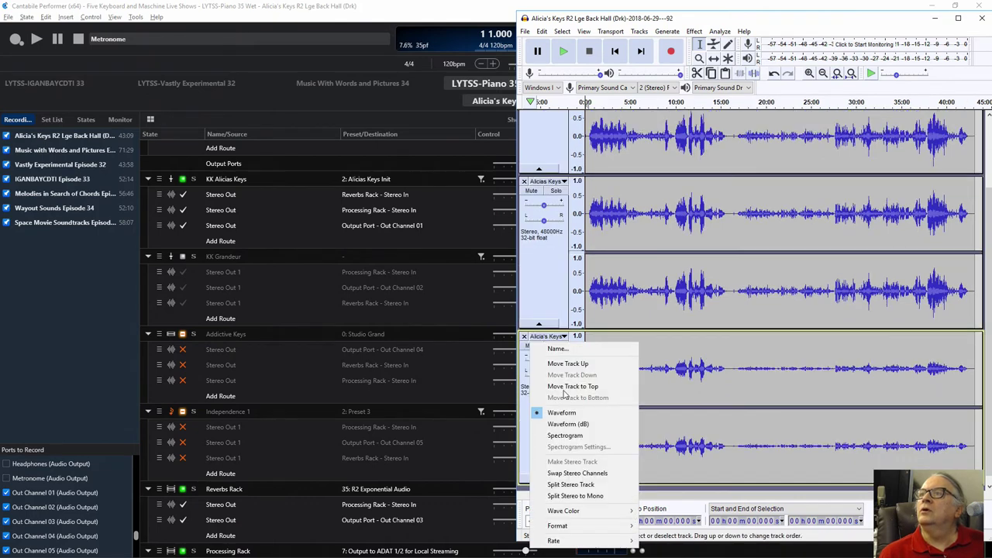
click(578, 349)
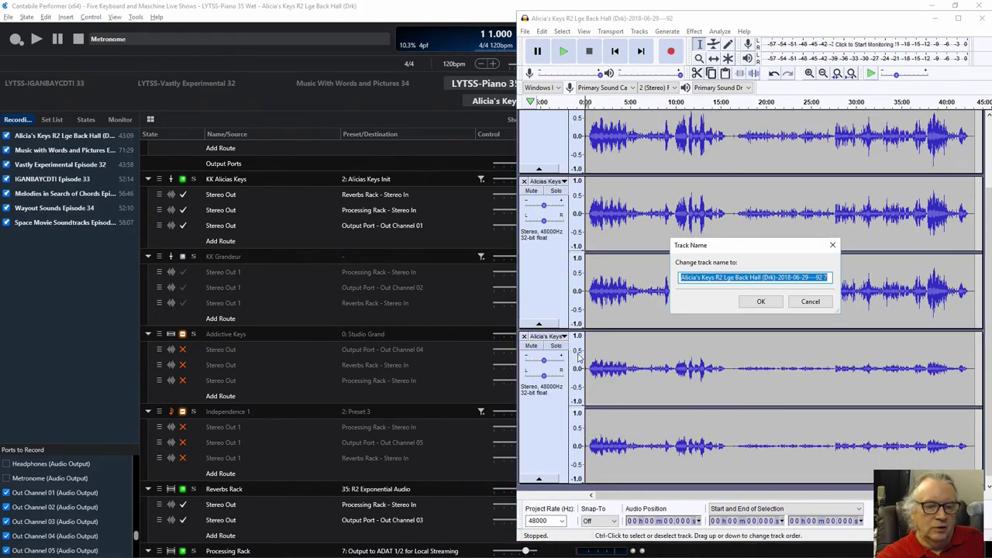
text(Reverbs)
key(Return)
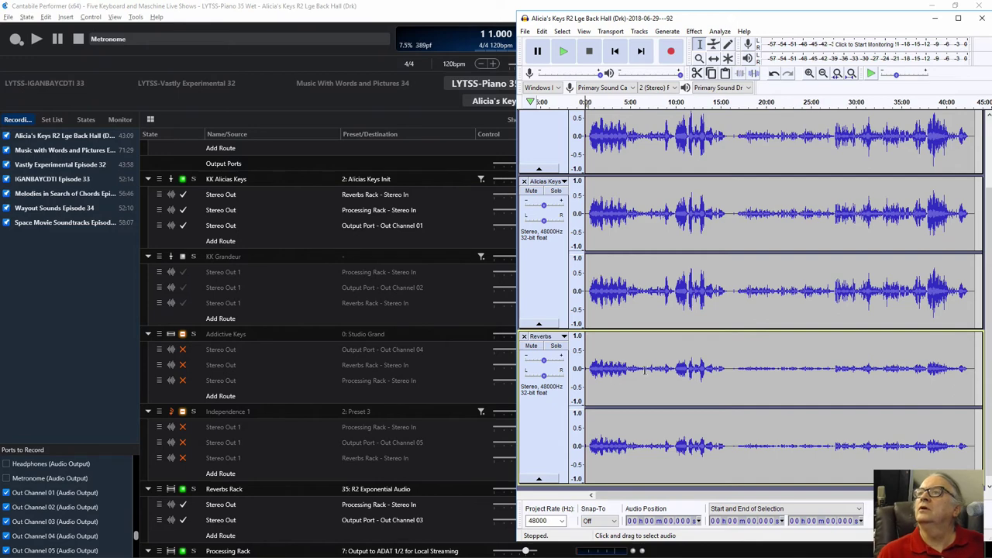
scroll(650, 314, up, 3)
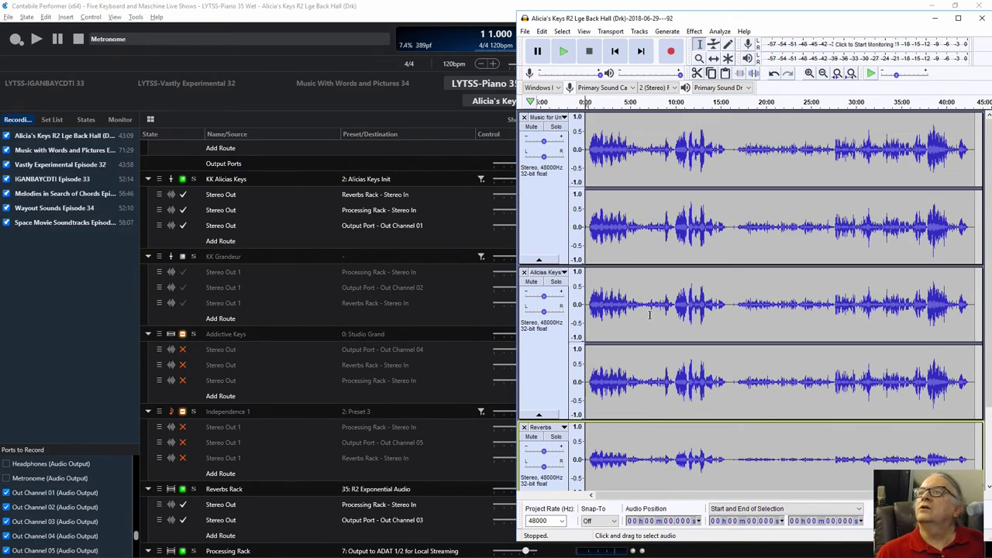
Step: Open Export Multiple from the File > Export menu
click(525, 32)
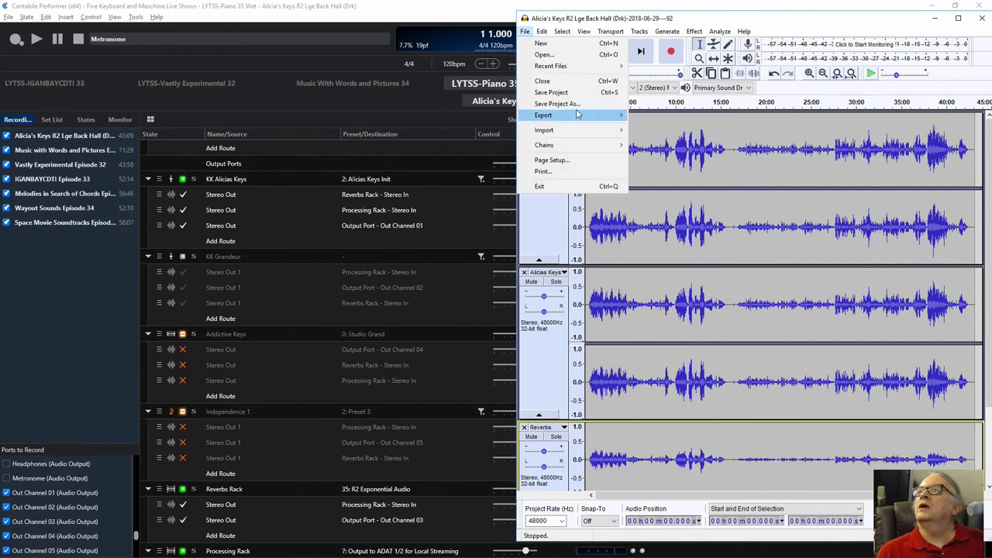
mouse_move(580, 115)
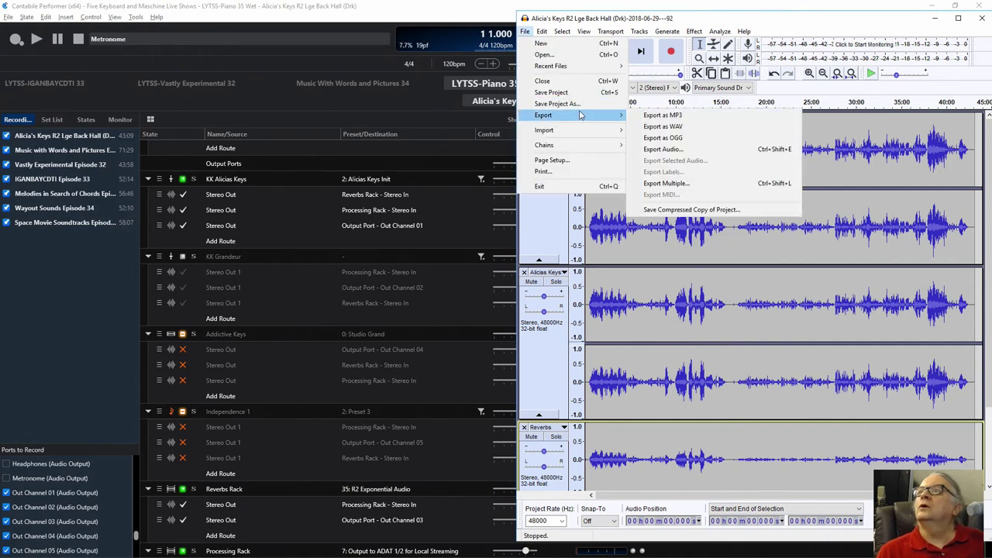
click(673, 185)
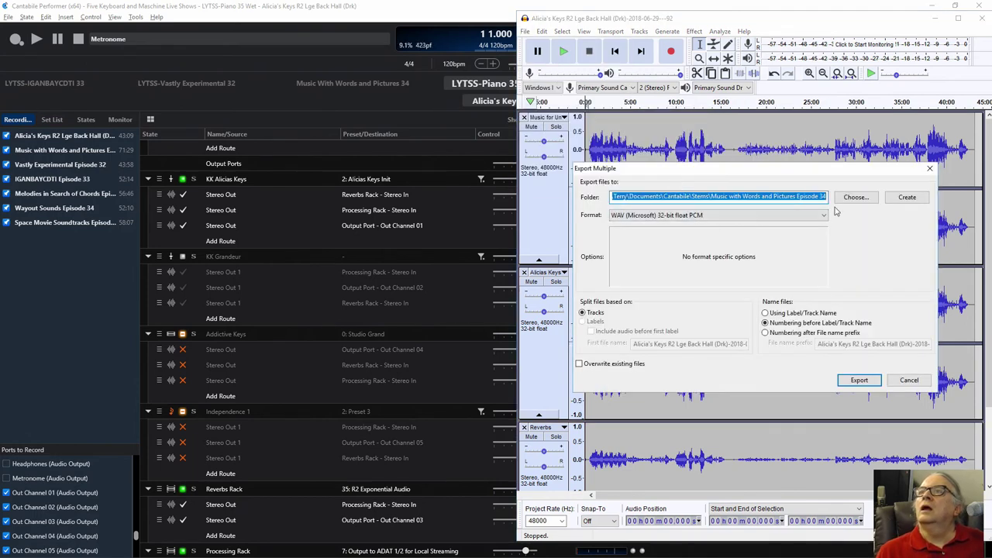
Step: Create a 'Music for Unprepared Piano Episode 35' folder under Stems and make it the export destination
click(856, 199)
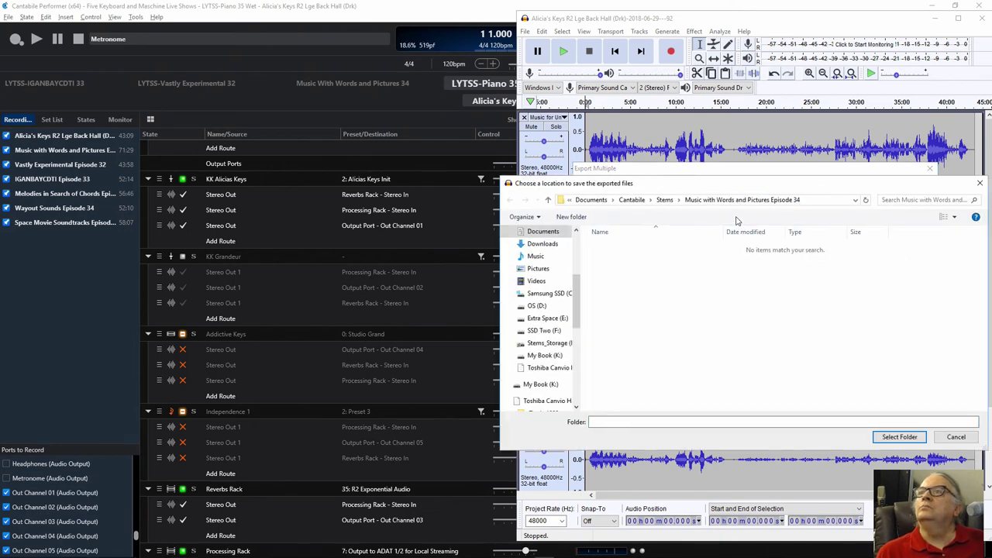
click(664, 200)
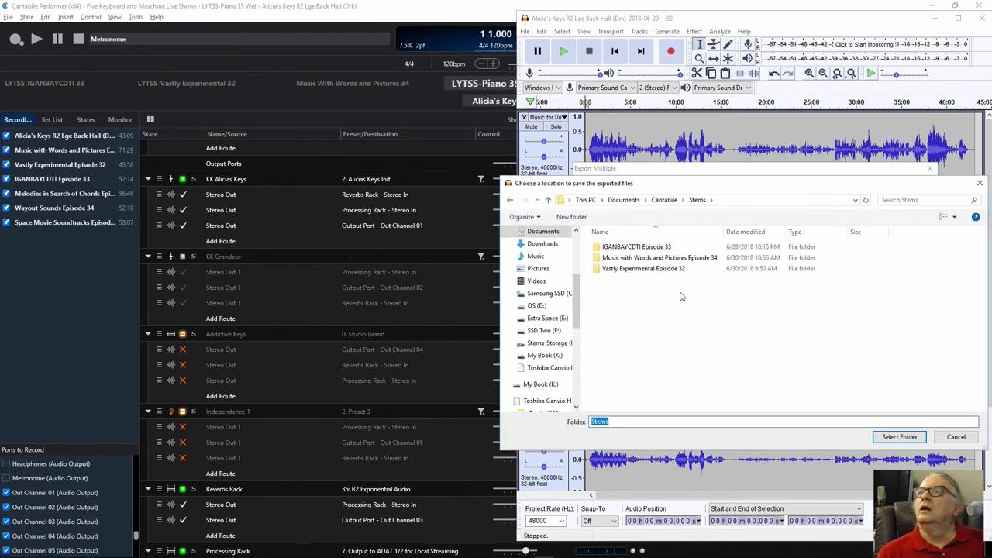
click(574, 220)
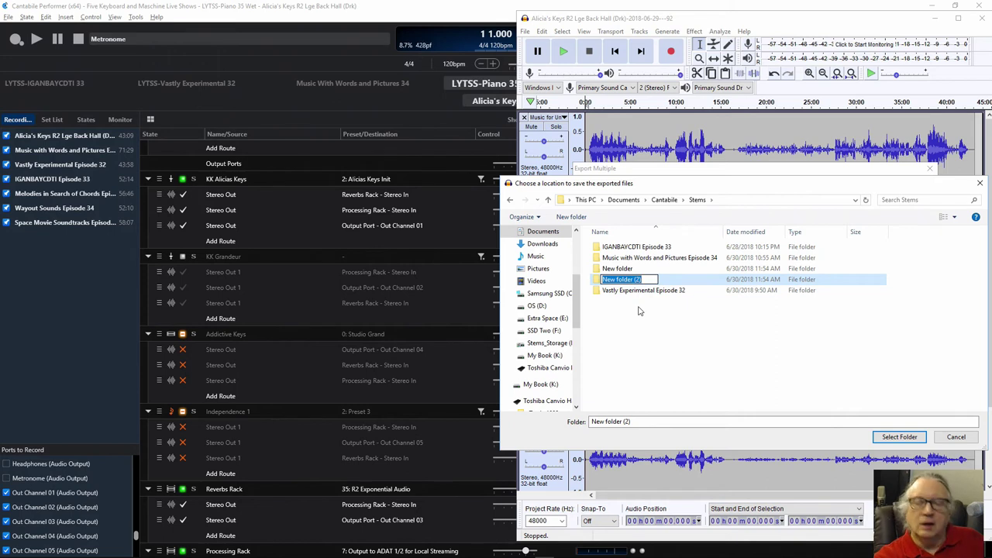
text(Music for Unprepared Piano Episode)
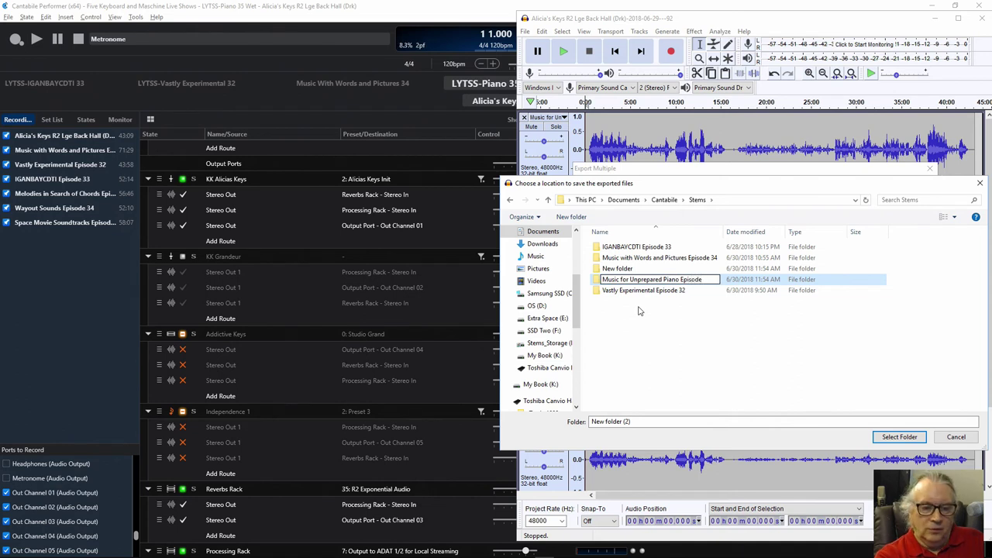
text( 35)
key(Return)
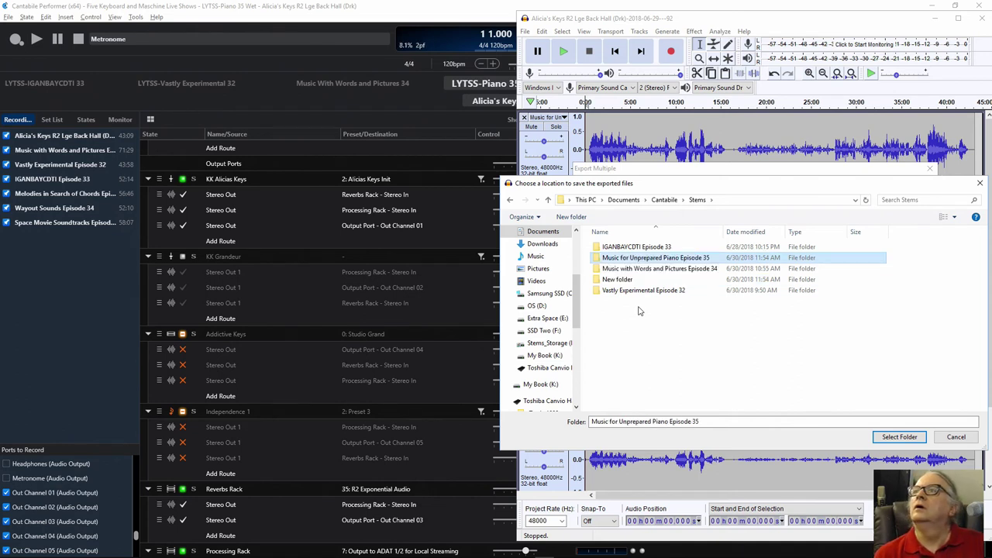
key(Return)
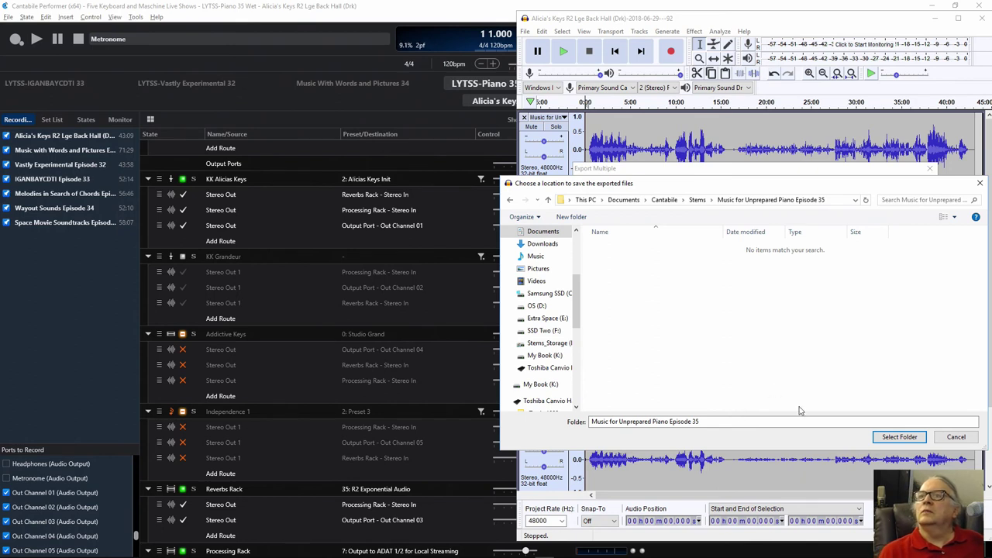
click(897, 437)
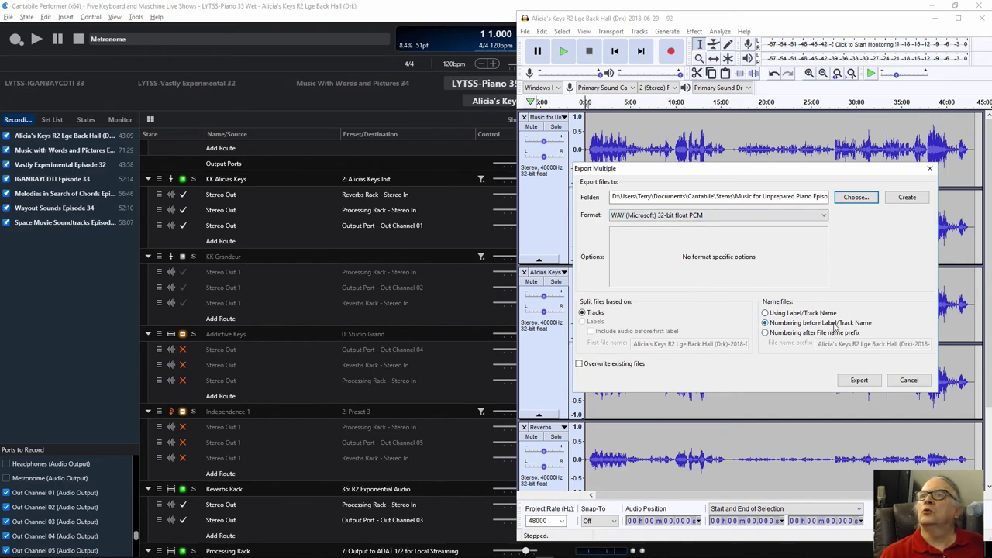
Step: Start the export and accept the metadata tags for each of the three tracks
click(864, 380)
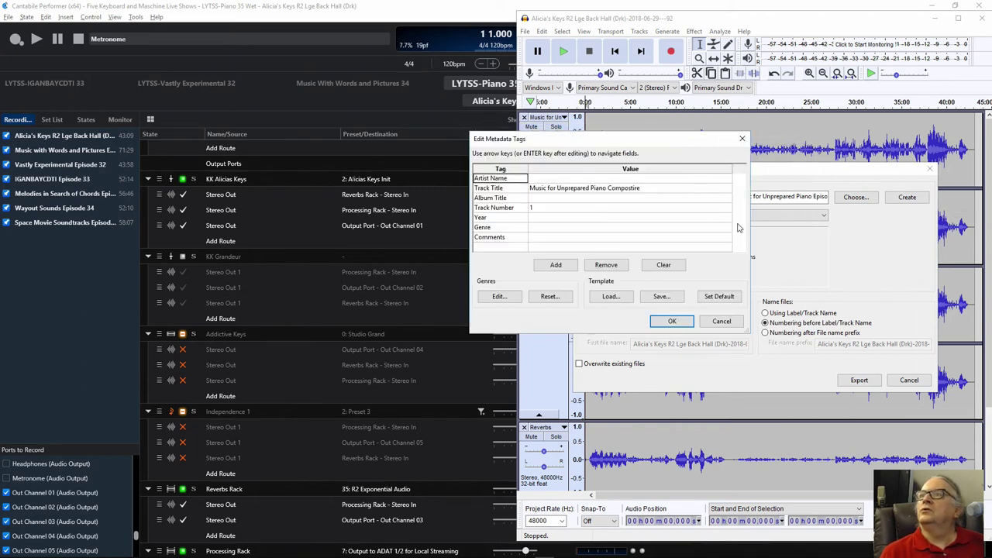
click(667, 323)
click(670, 324)
click(670, 324)
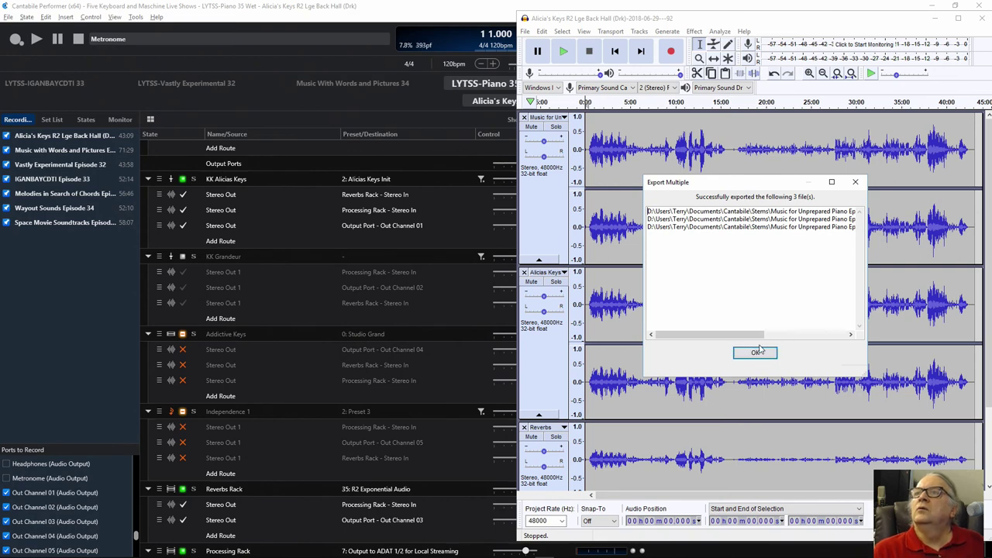
Step: Dismiss the export report, close Audacity without saving, and place Explorer beside a smaller Cantabile window
click(756, 354)
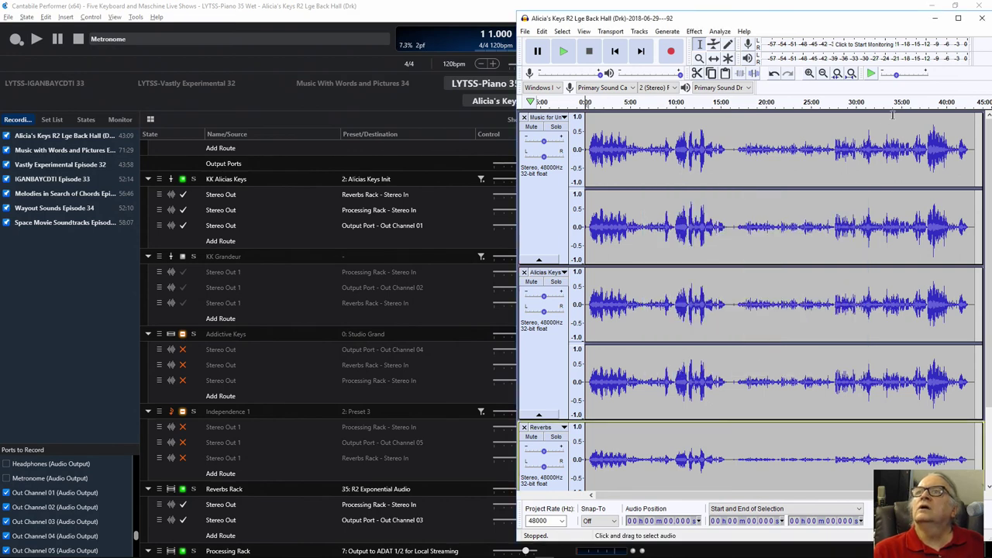
click(983, 20)
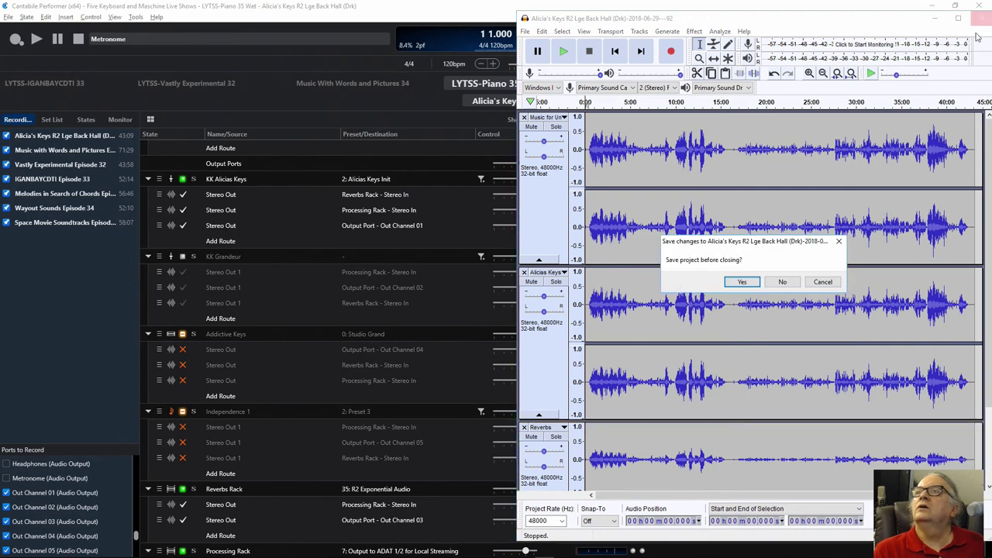
click(786, 282)
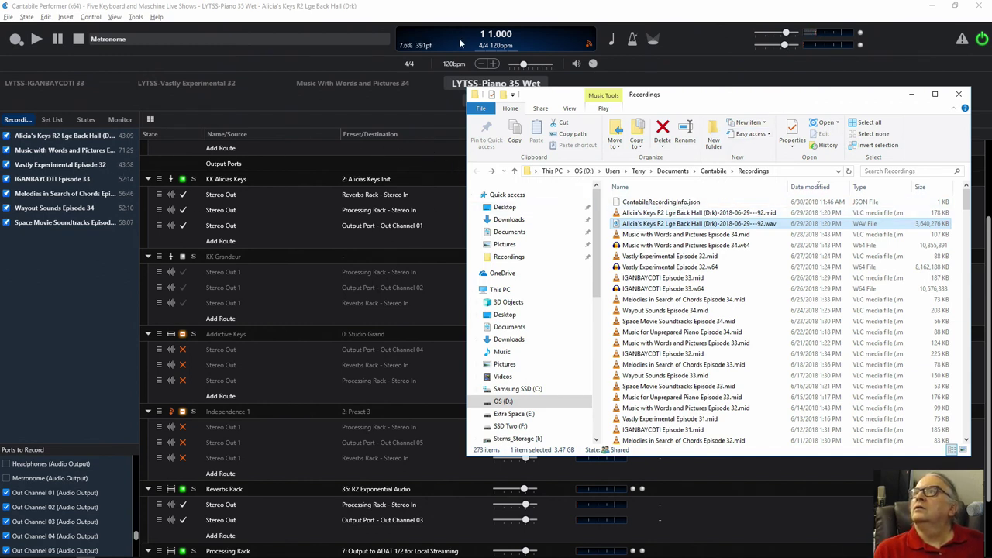
double_click(461, 7)
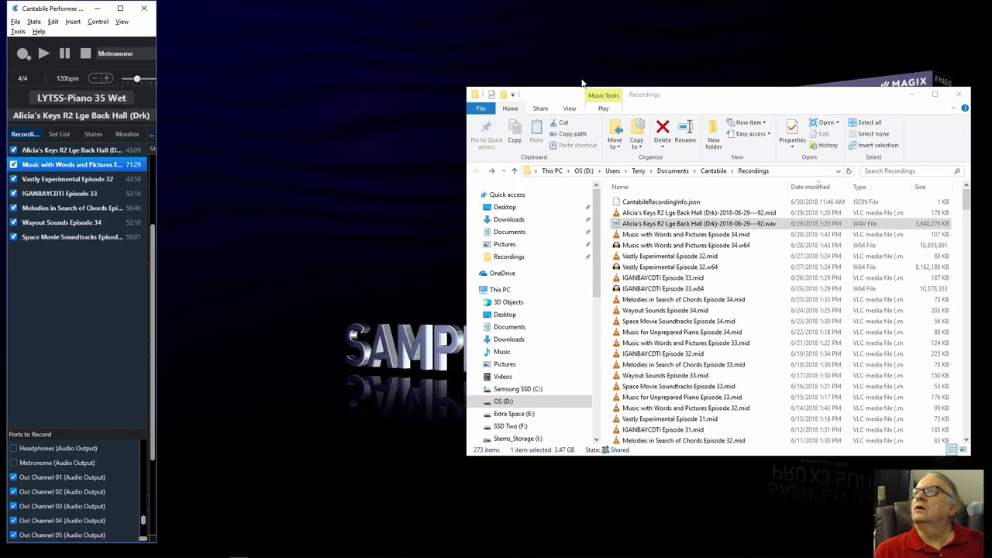
drag(688, 96, 403, 82)
Step: Rename the top recording in Cantabile's Recordings list to 'Music for Unprepared Piano Episode 35'
click(80, 154)
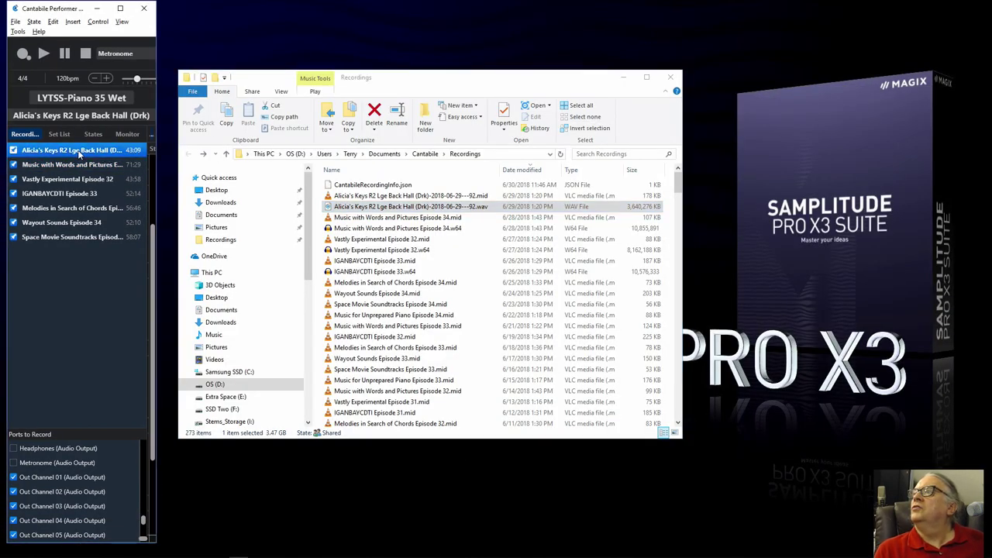
right_click(79, 154)
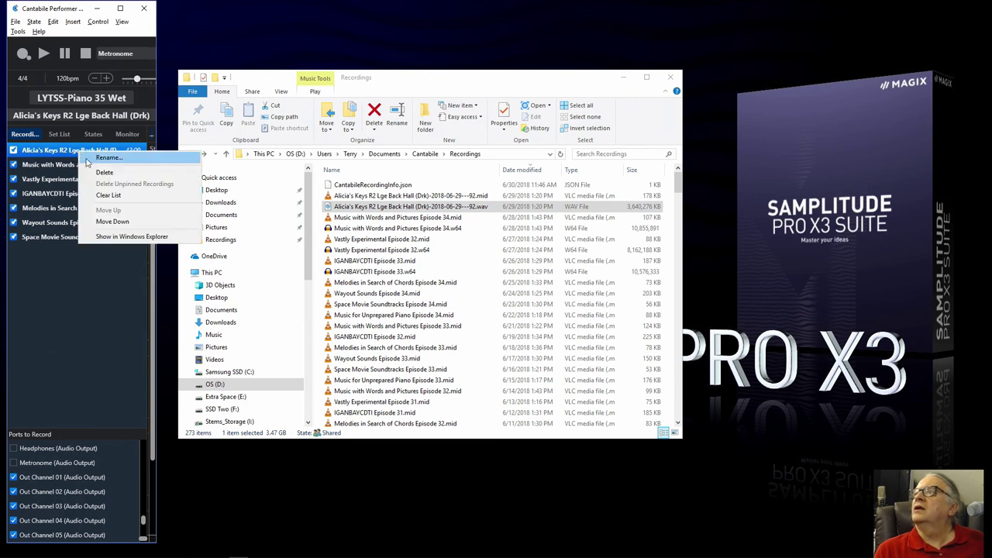
click(109, 158)
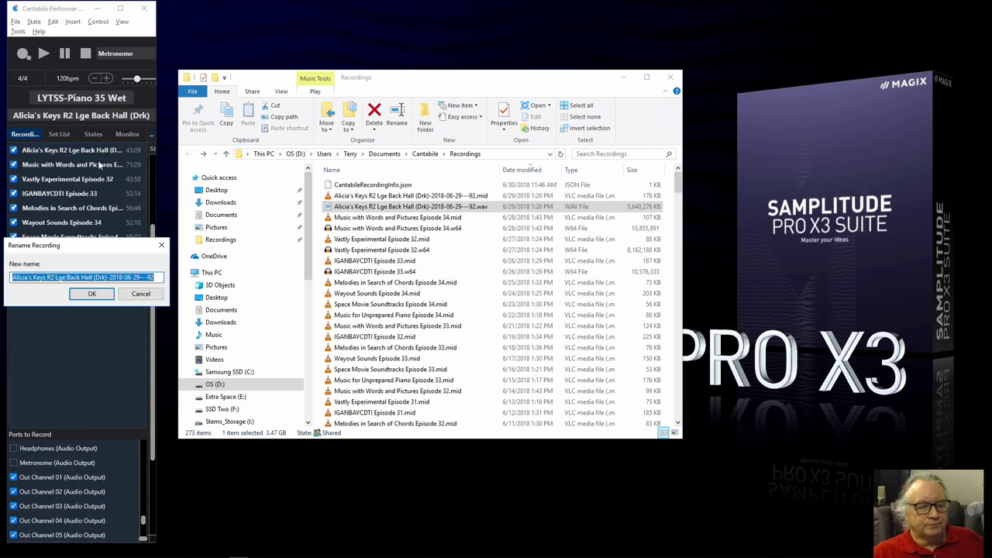
text(Music )
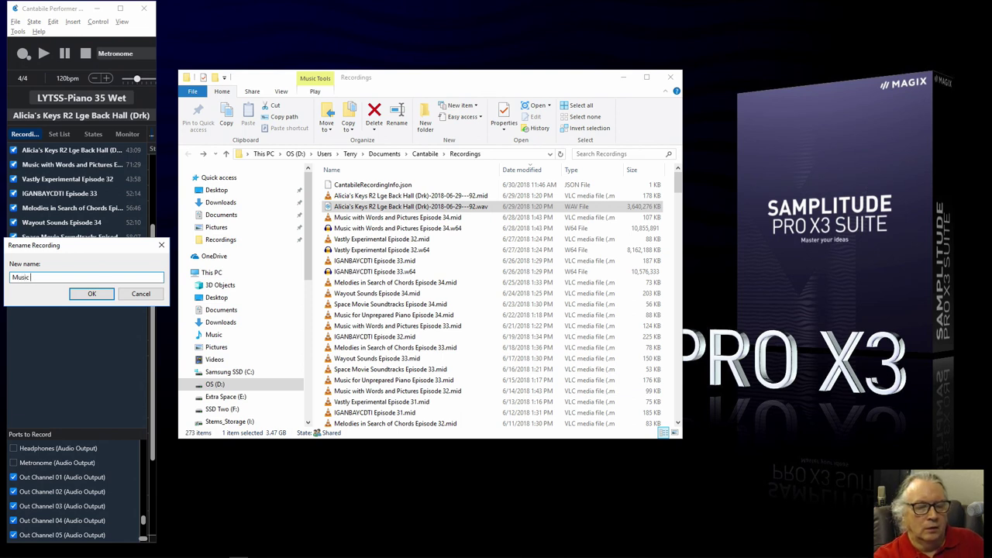
text(for Unp)
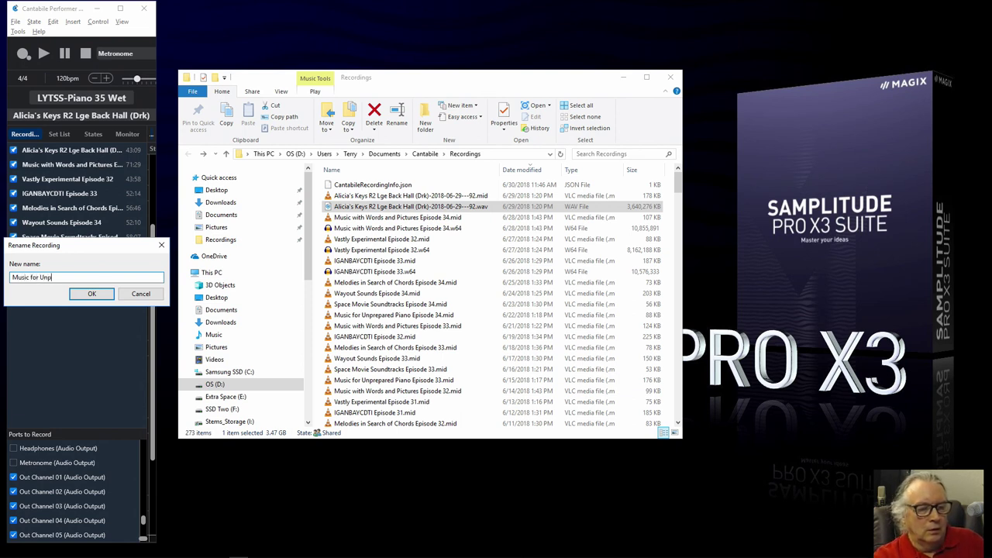
text(repared)
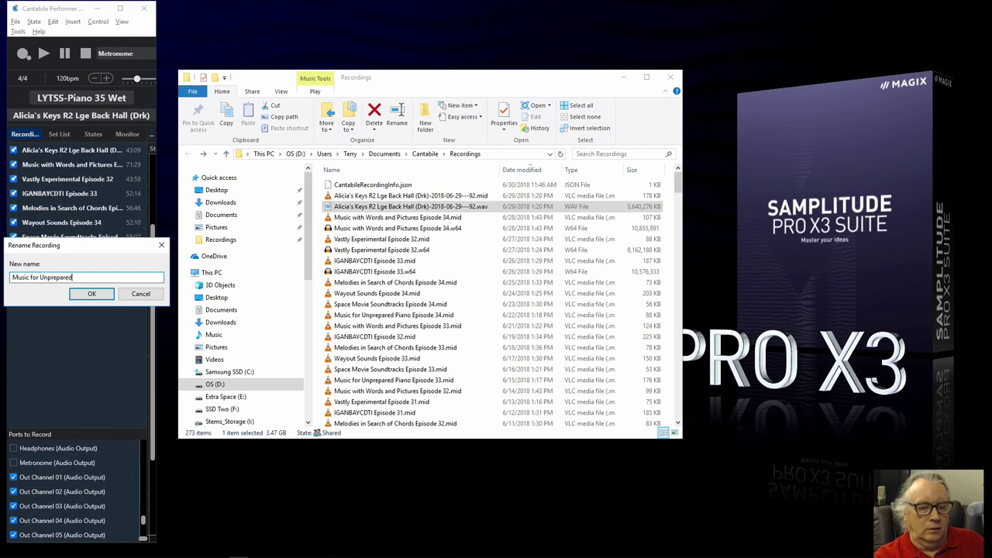
text( Piano)
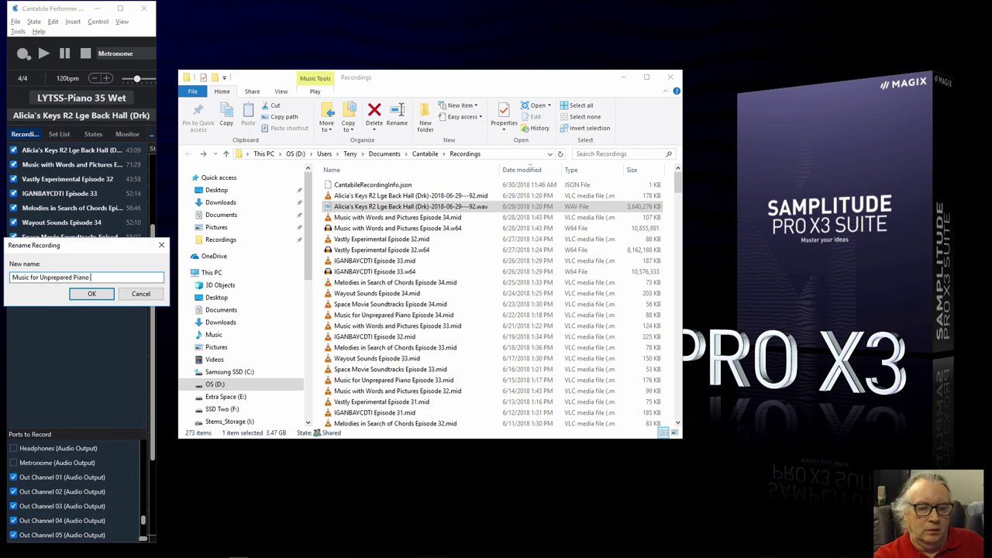
text( Episode)
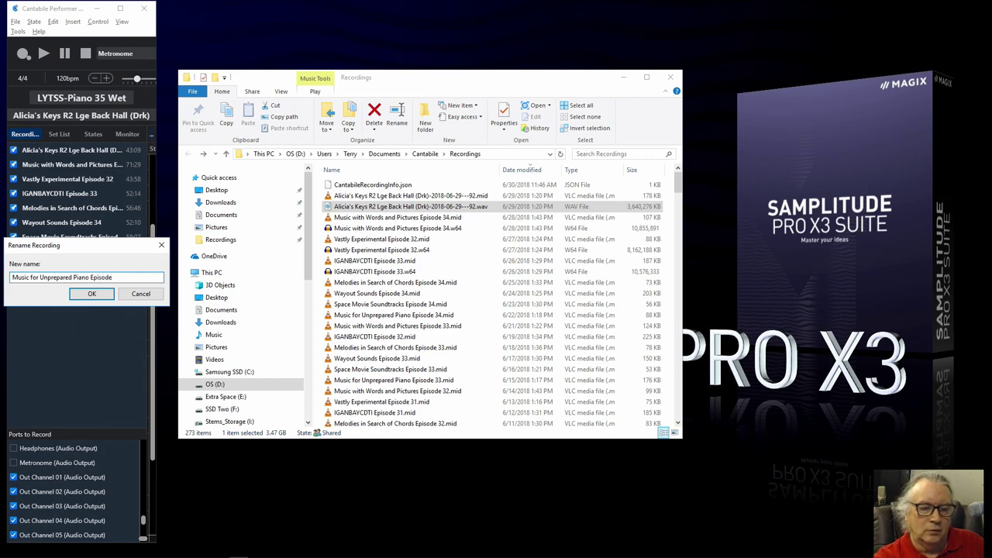
text( 35)
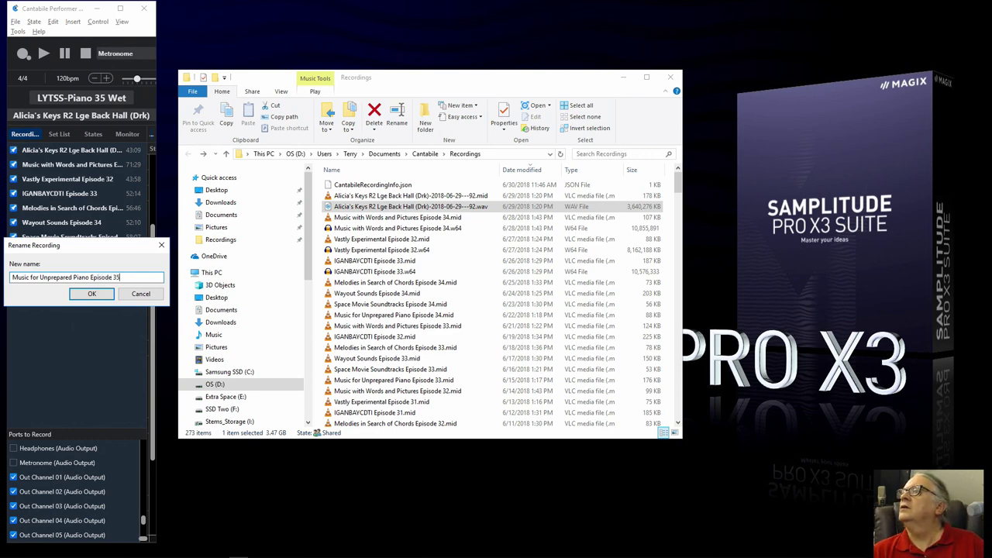
key(Return)
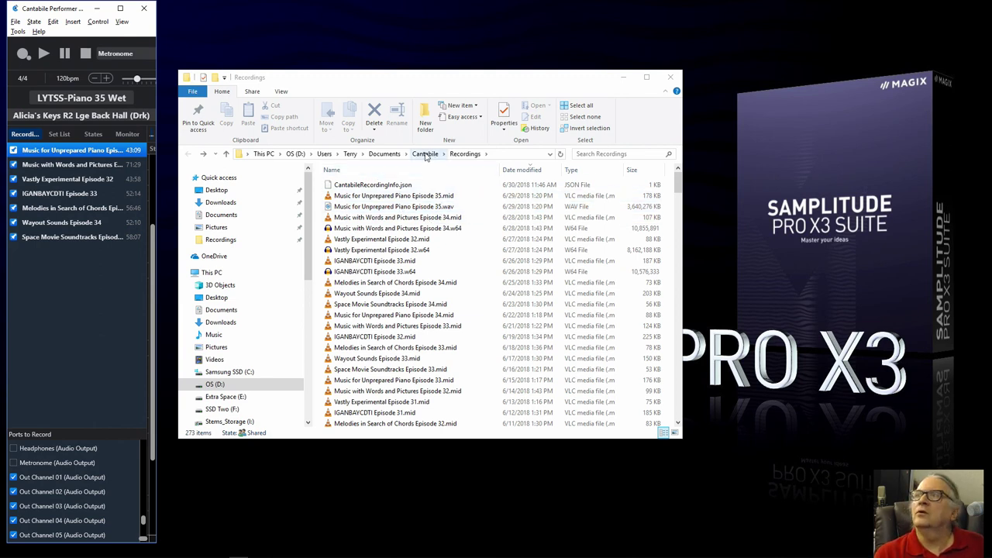
Step: Browse from the Cantabile folder into Stems to view the new Episode 35 folder, then return to Stems
click(424, 154)
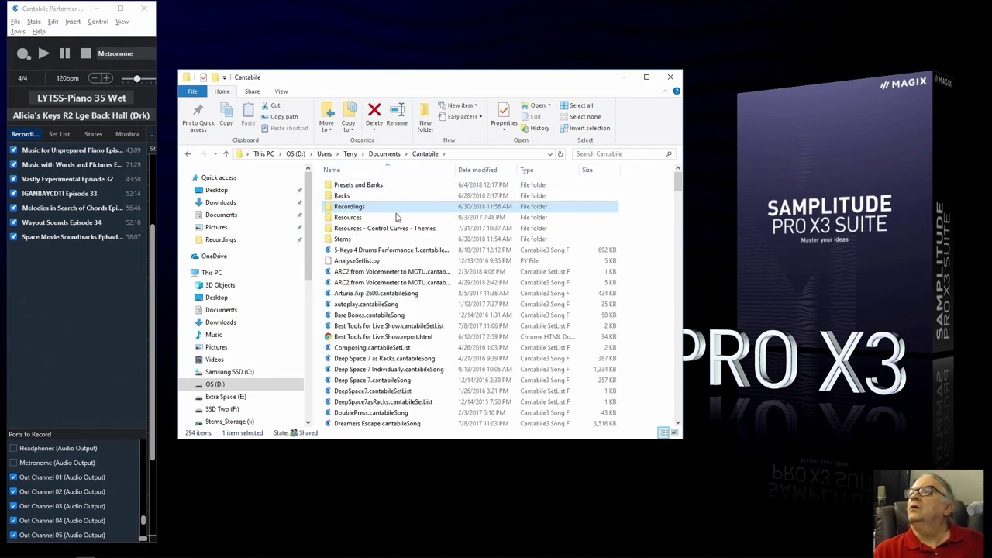
double_click(359, 239)
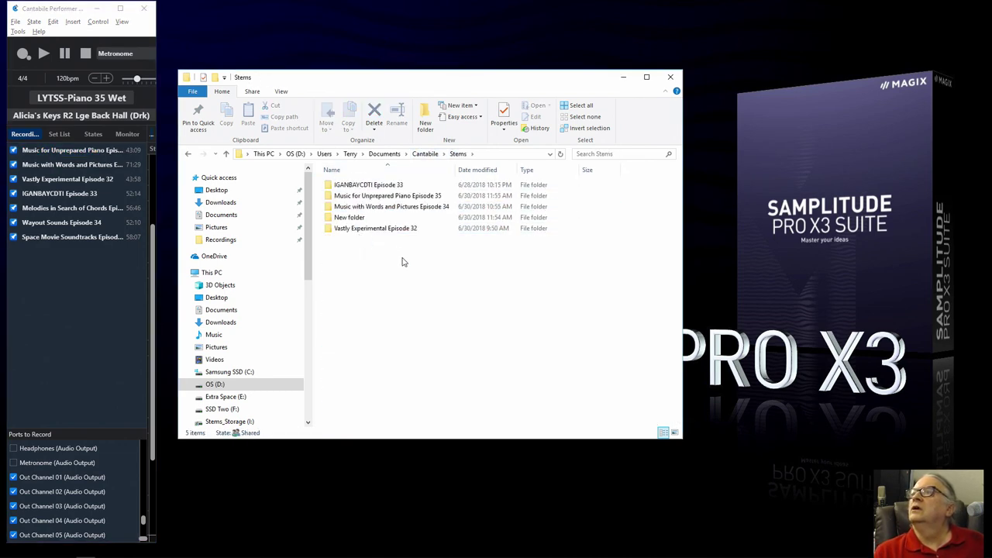
click(371, 196)
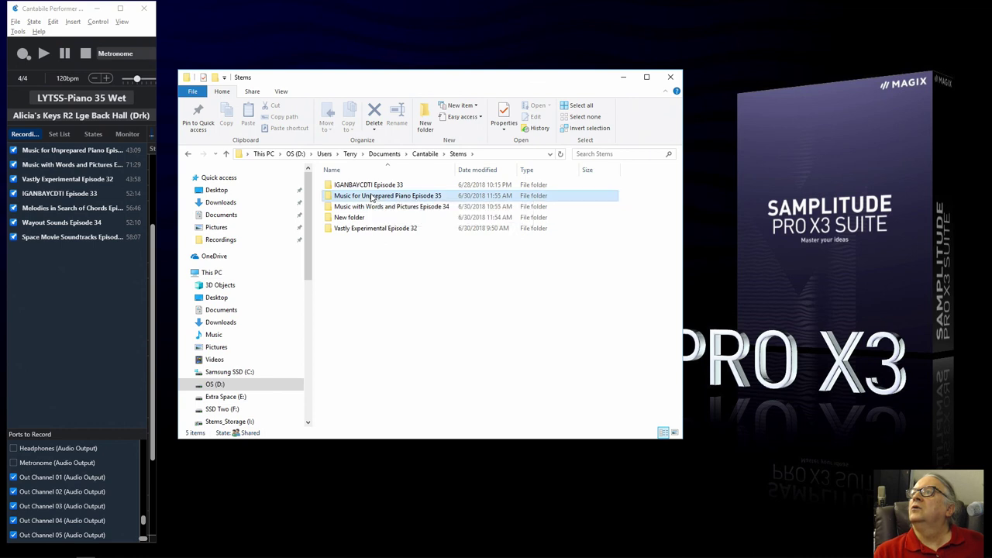
double_click(372, 197)
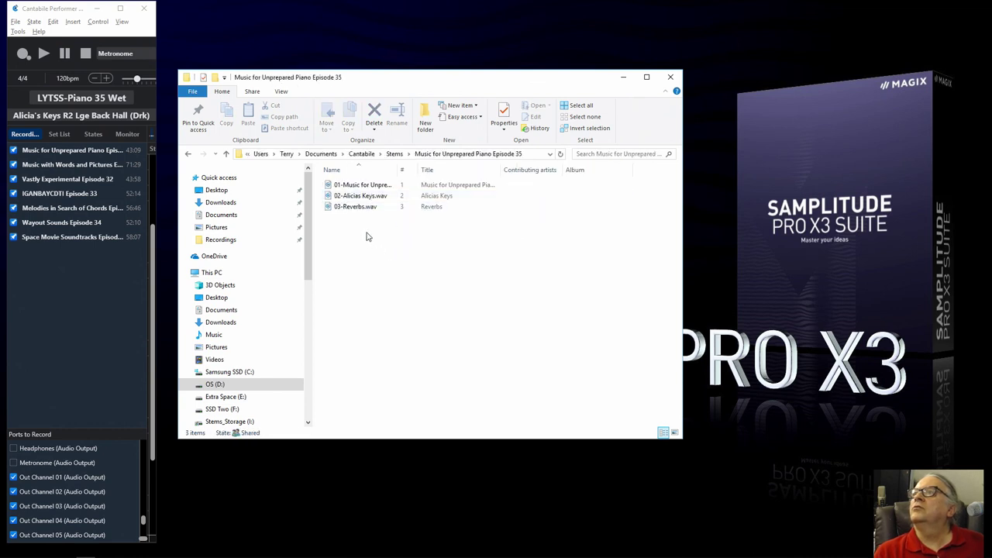
click(396, 154)
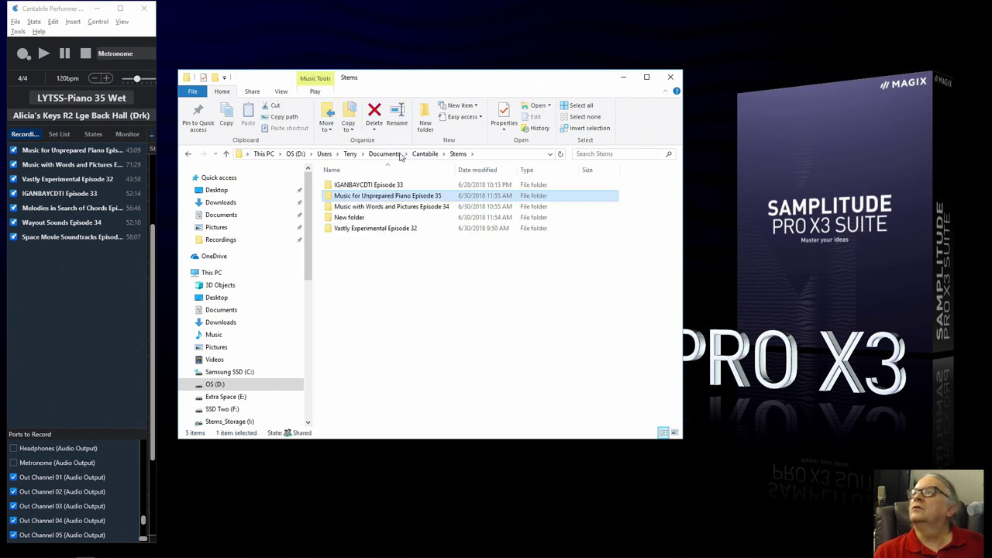
Step: Open the Vastly Experimental Episode 32 folder and widen the Name column to show full file names
double_click(392, 229)
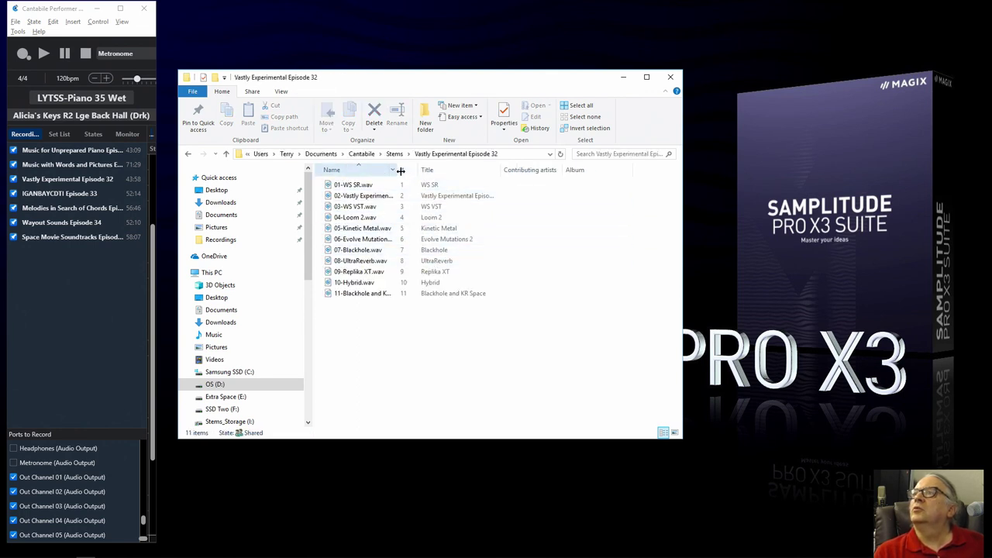
drag(400, 171, 470, 171)
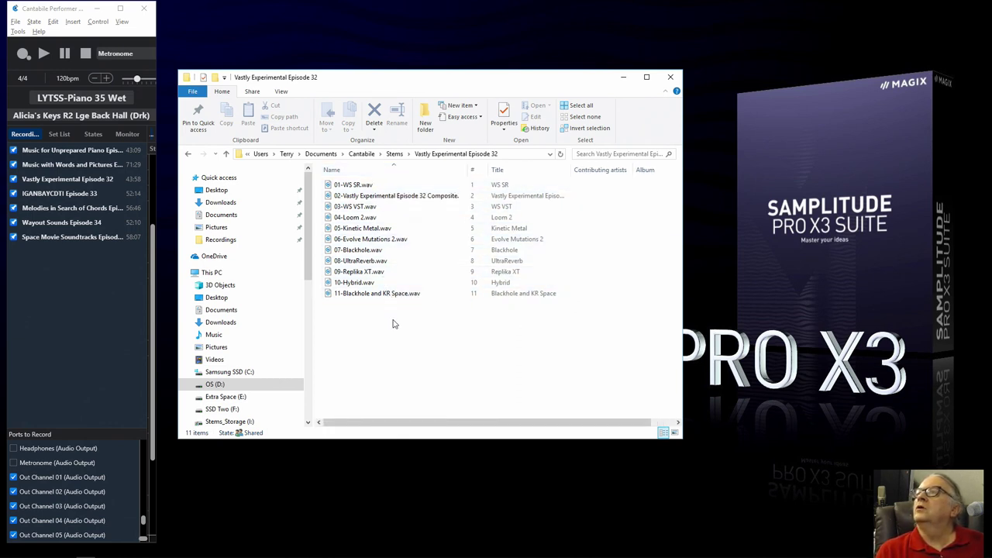
mouse_move(374, 302)
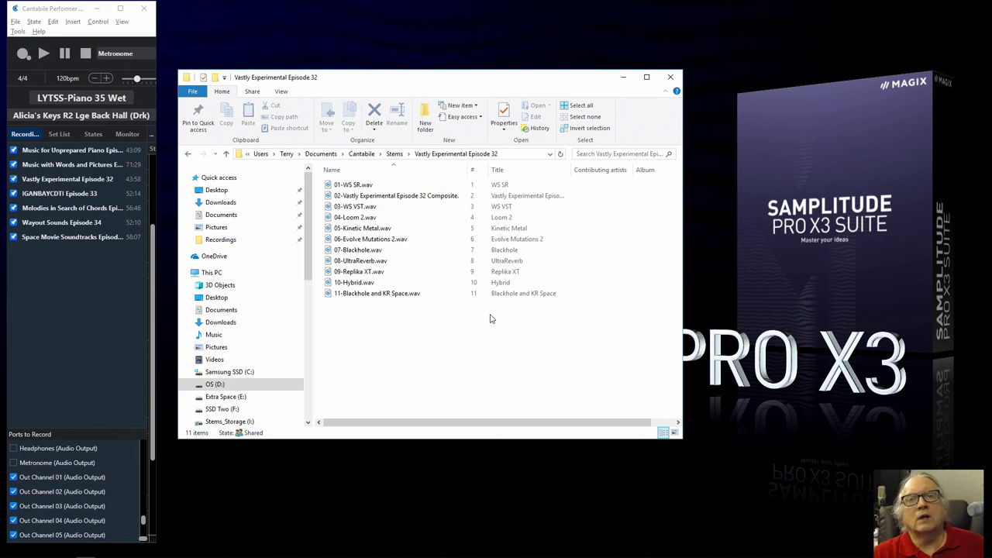
click(521, 283)
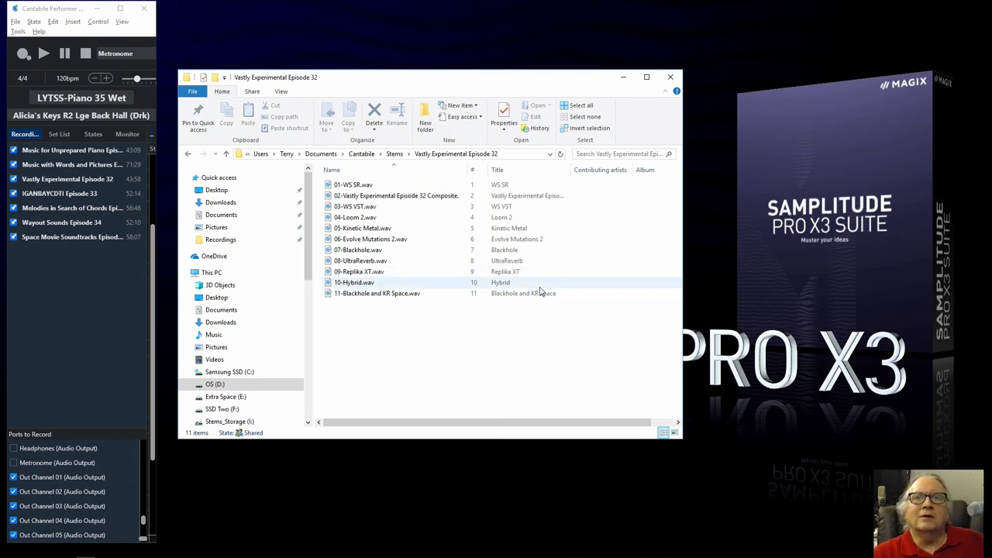